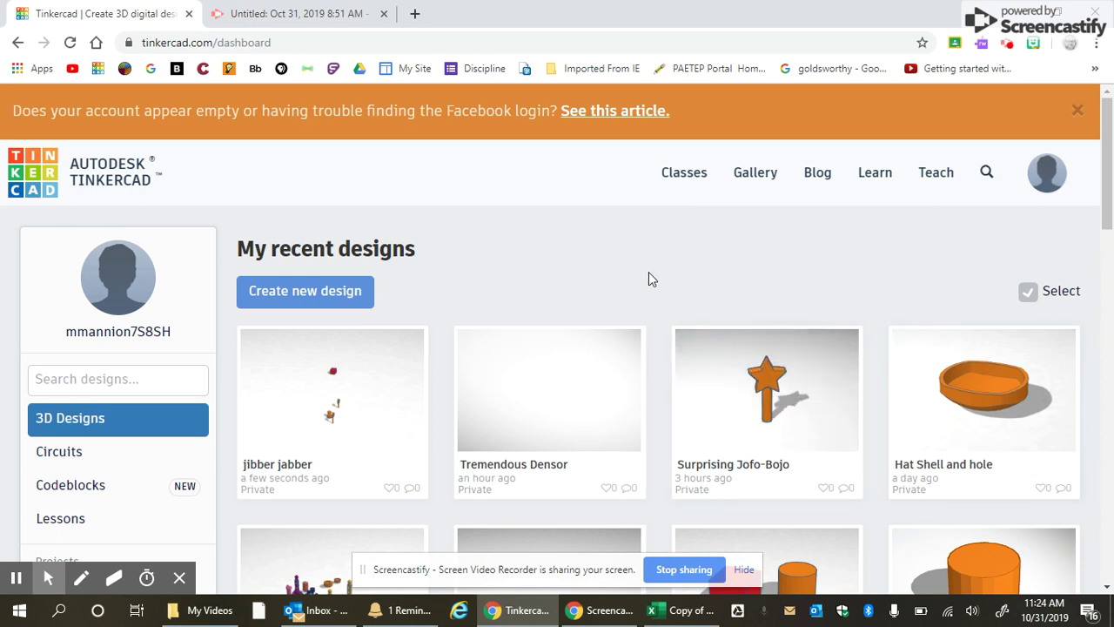
Find the Magnificent Hillar card on the dashboard and open it in the editor.
scroll(657, 275, down, 2)
scroll(657, 276, up, 2)
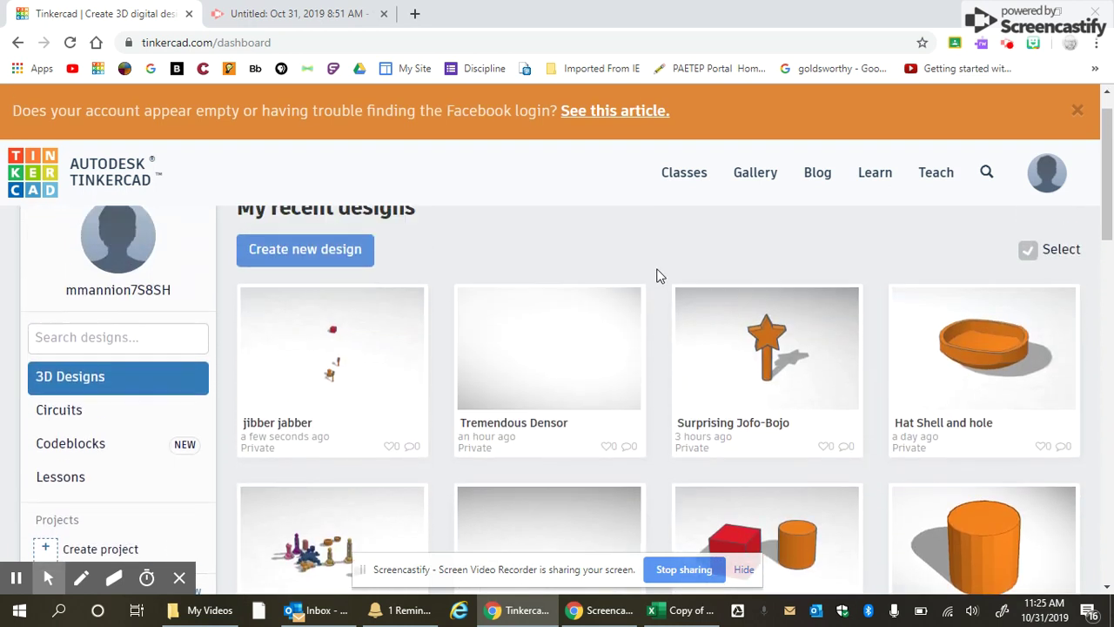
scroll(657, 276, down, 3)
scroll(657, 276, up, 3)
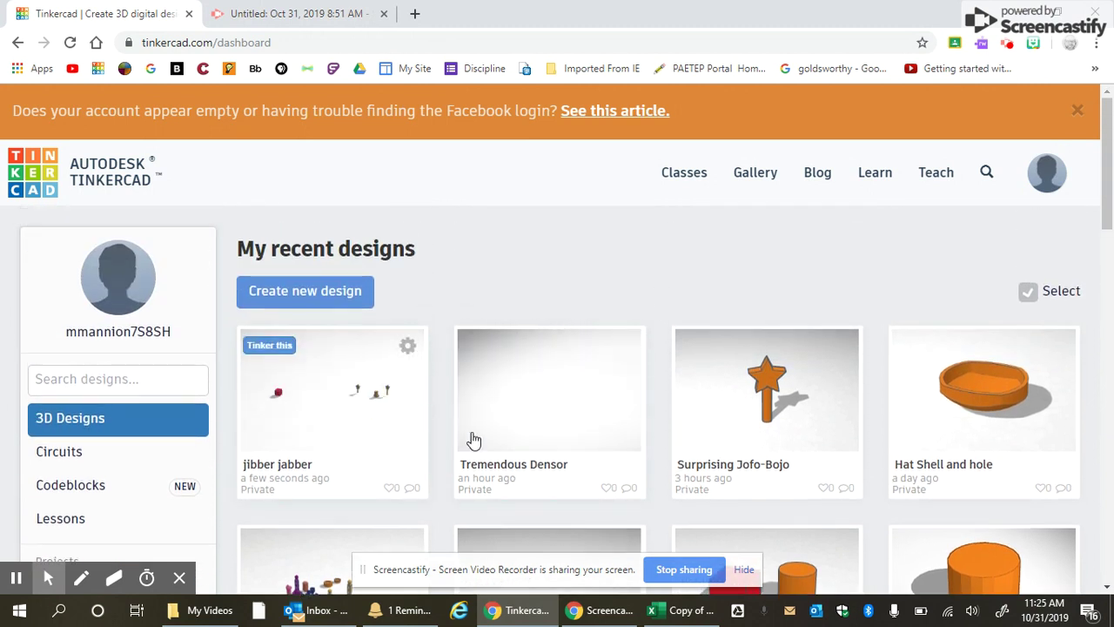
scroll(878, 439, down, 4)
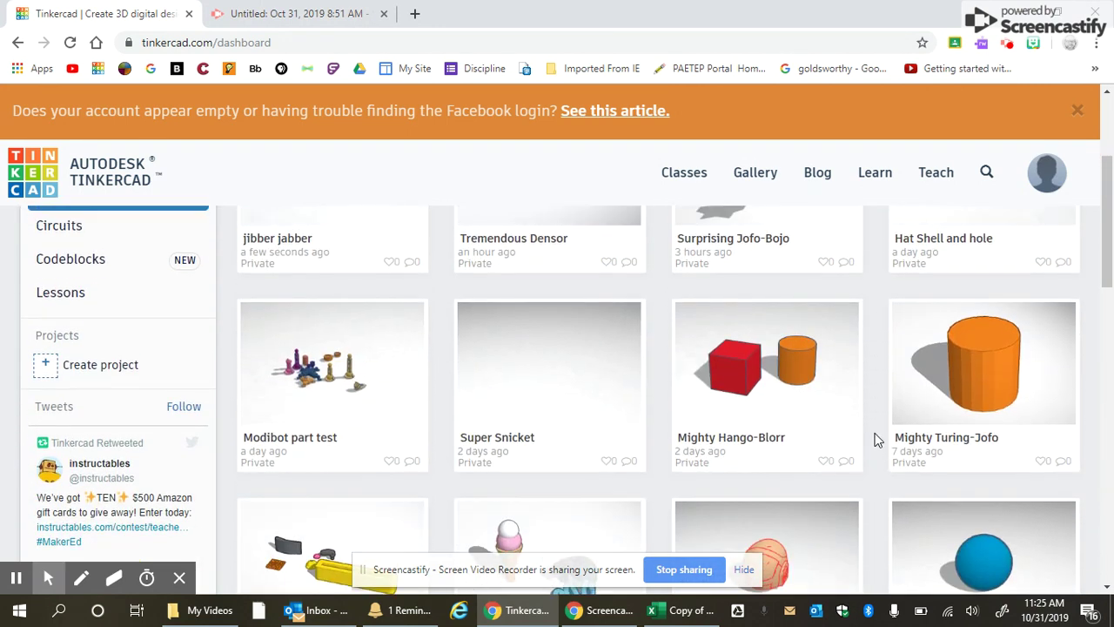
scroll(877, 439, up, 3)
scroll(877, 440, down, 6)
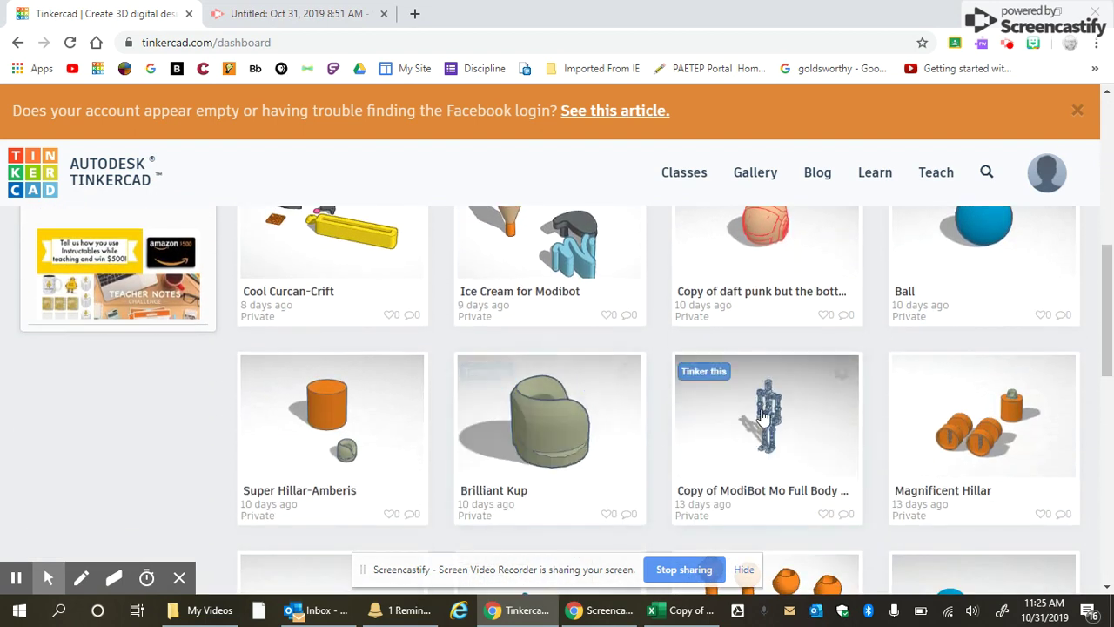
scroll(875, 404, up, 6)
scroll(877, 402, down, 6)
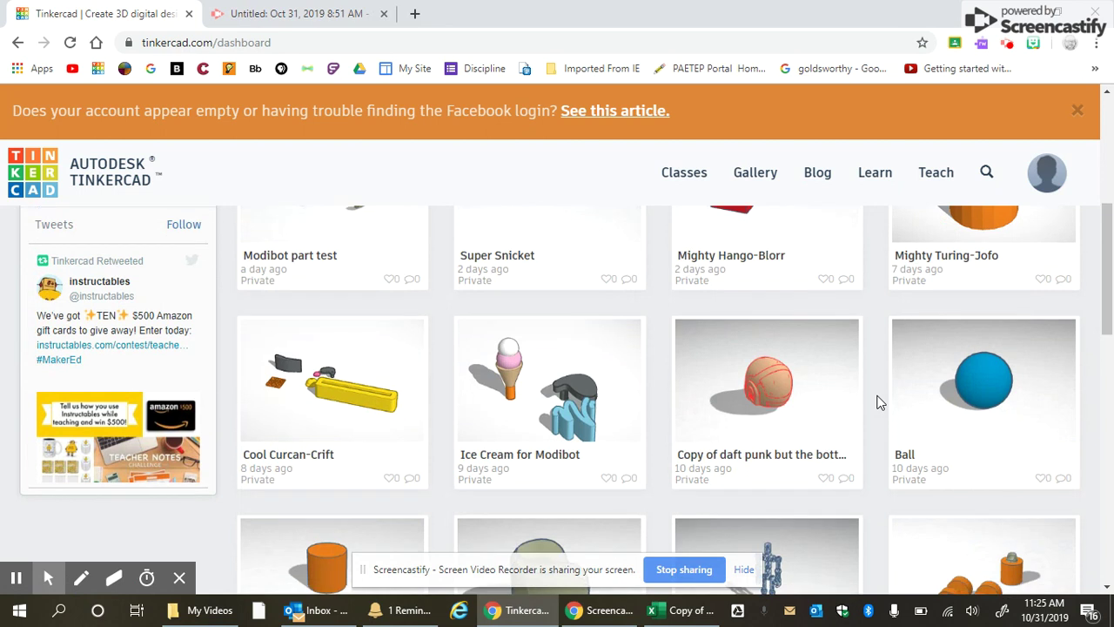
click(935, 379)
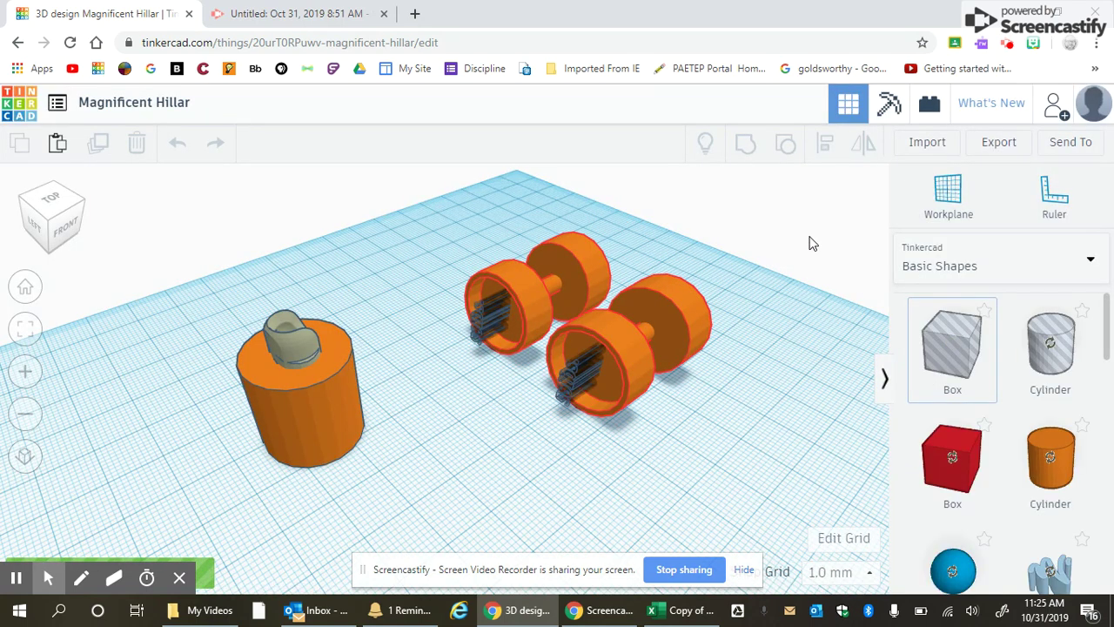
Box-select both dumbbells, copy them, and return to the designs dashboard.
drag(759, 223, 459, 418)
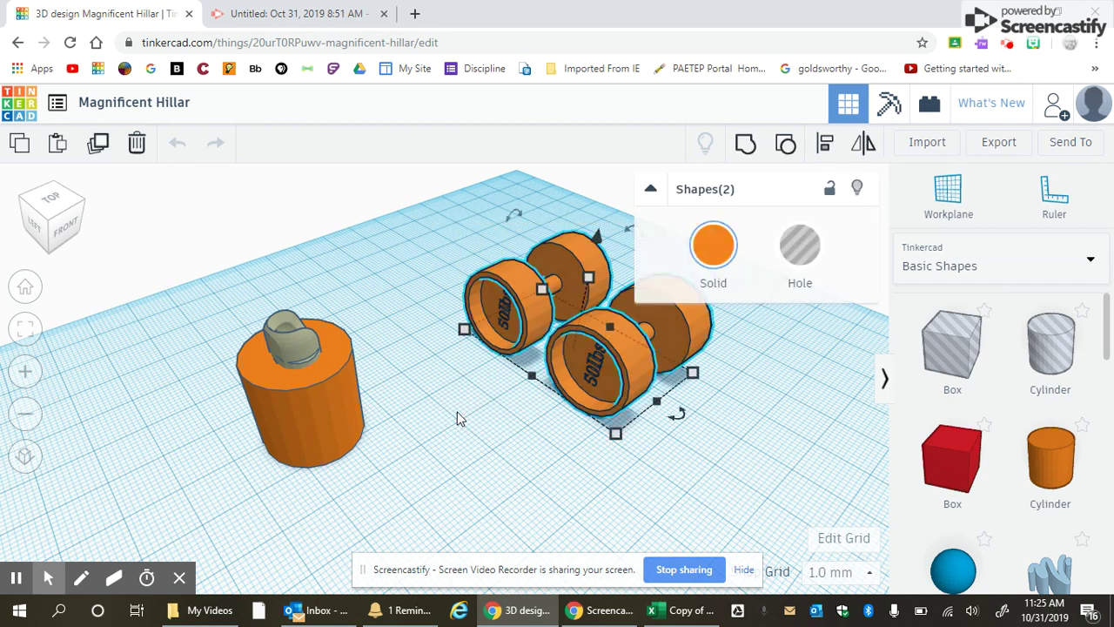
click(21, 146)
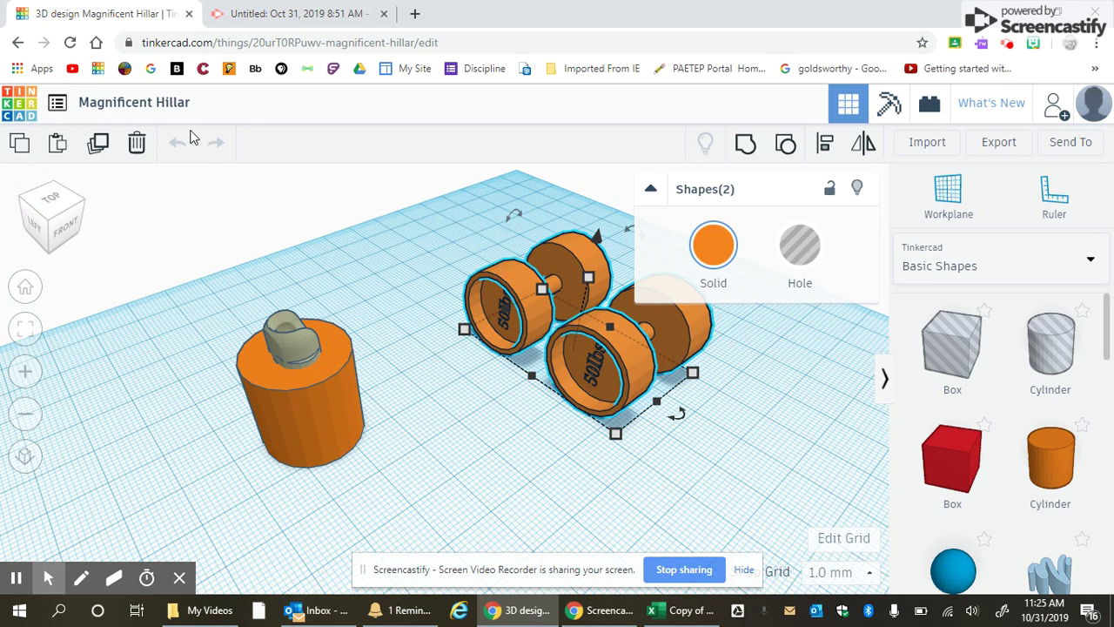
click(14, 106)
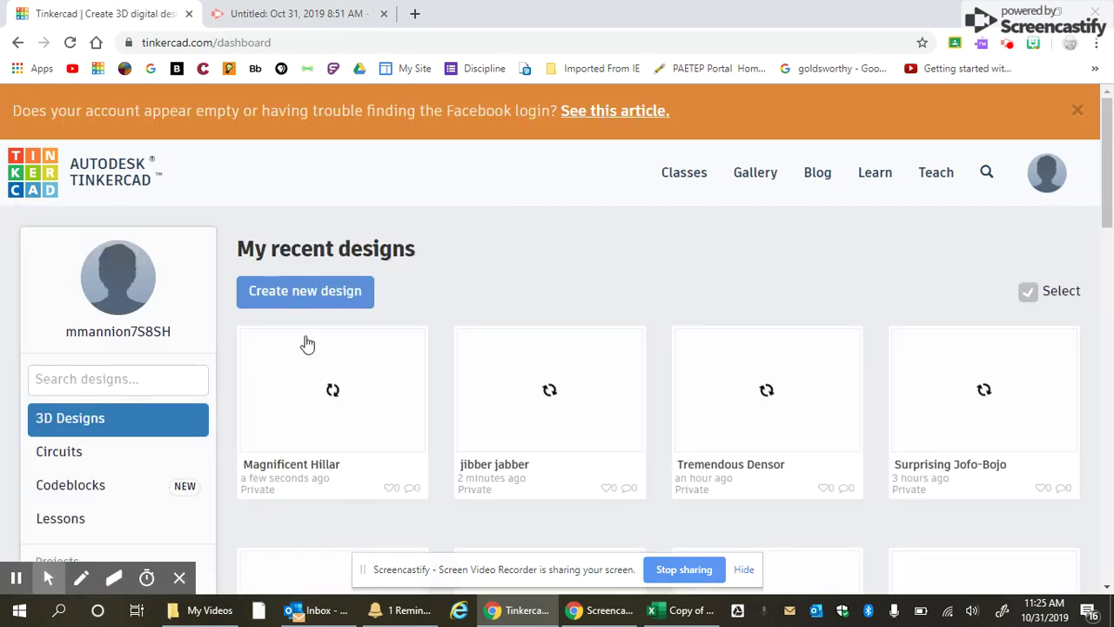
Open jibber jabber and paste the two copied dumbbells onto its workplane.
mouse_move(306, 346)
mouse_move(497, 425)
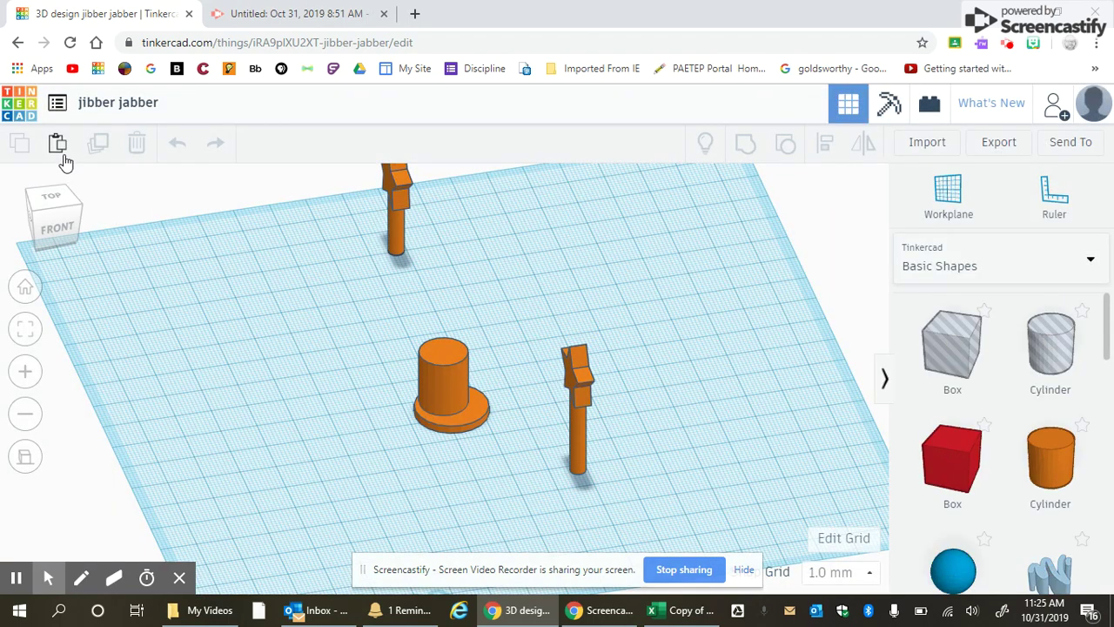
click(57, 146)
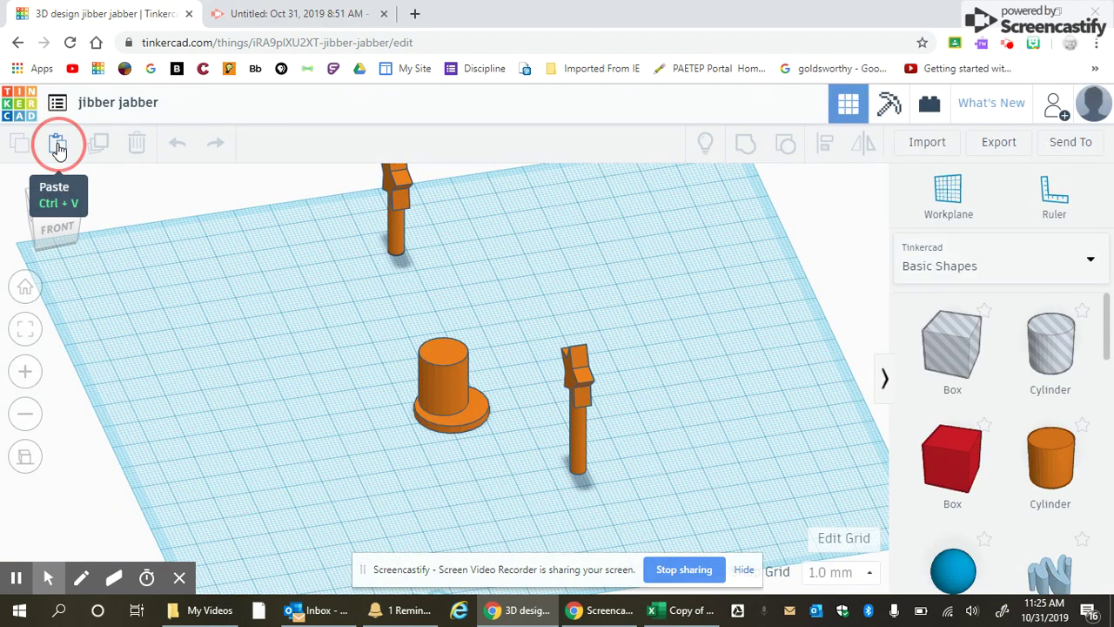
right_drag(187, 274, 212, 299)
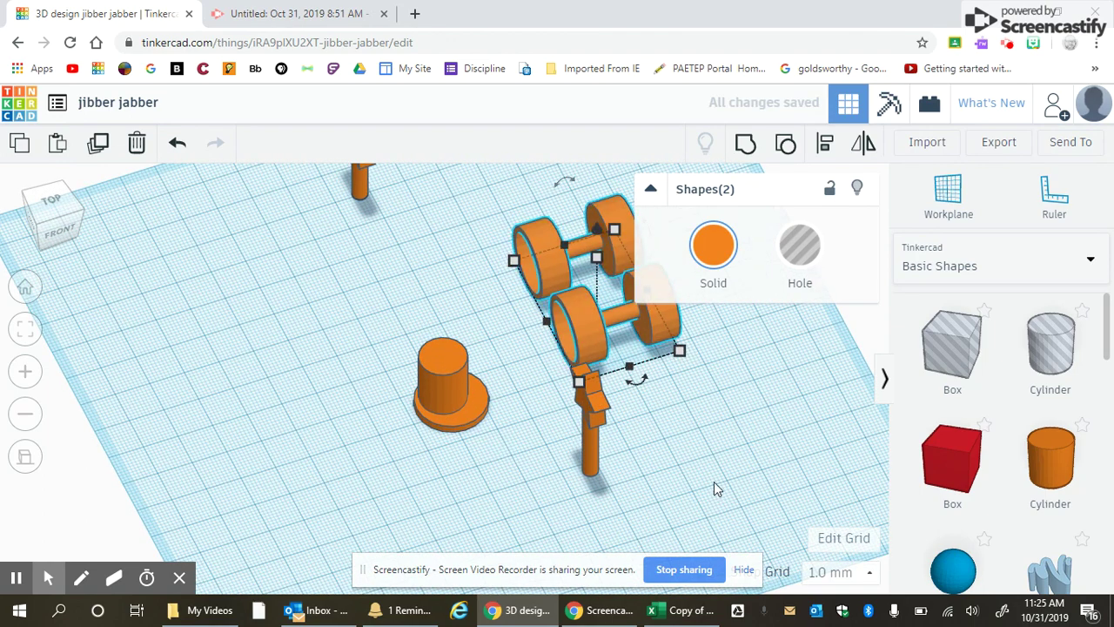
right_drag(713, 484, 387, 445)
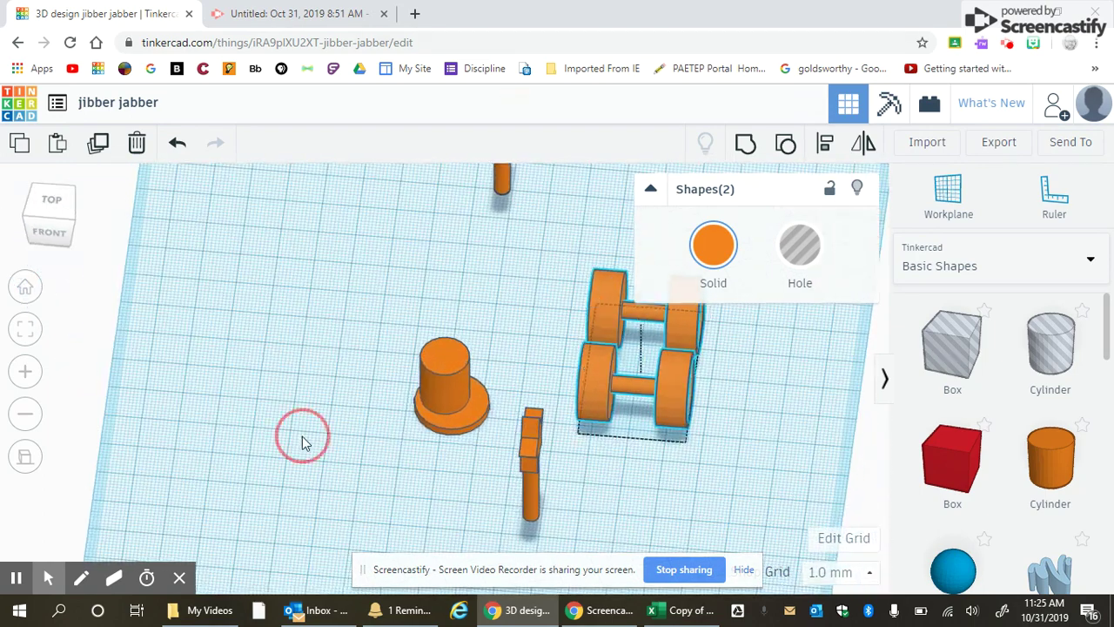
right_drag(302, 436, 413, 427)
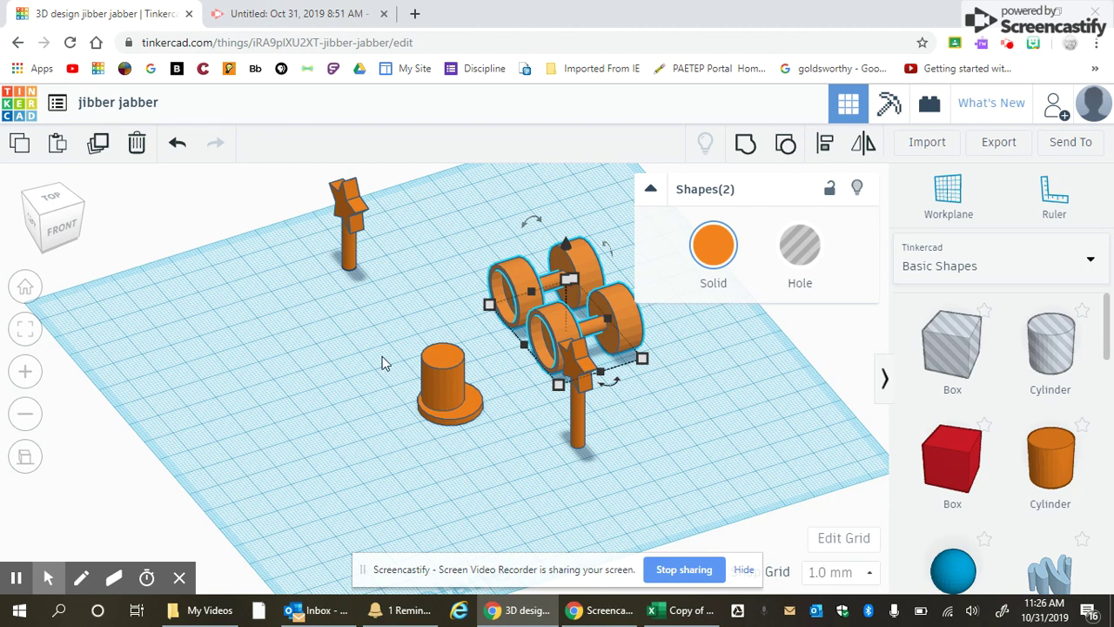
Zoom out, view from the right side, and delete the small floating red box.
scroll(396, 348, down, 10)
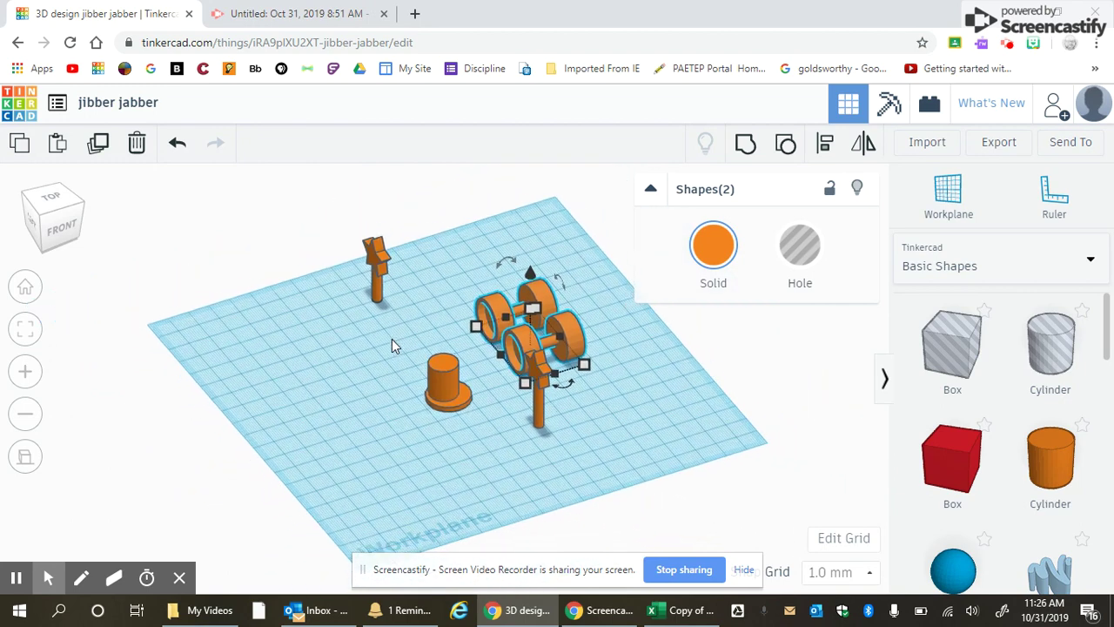
scroll(391, 346, down, 5)
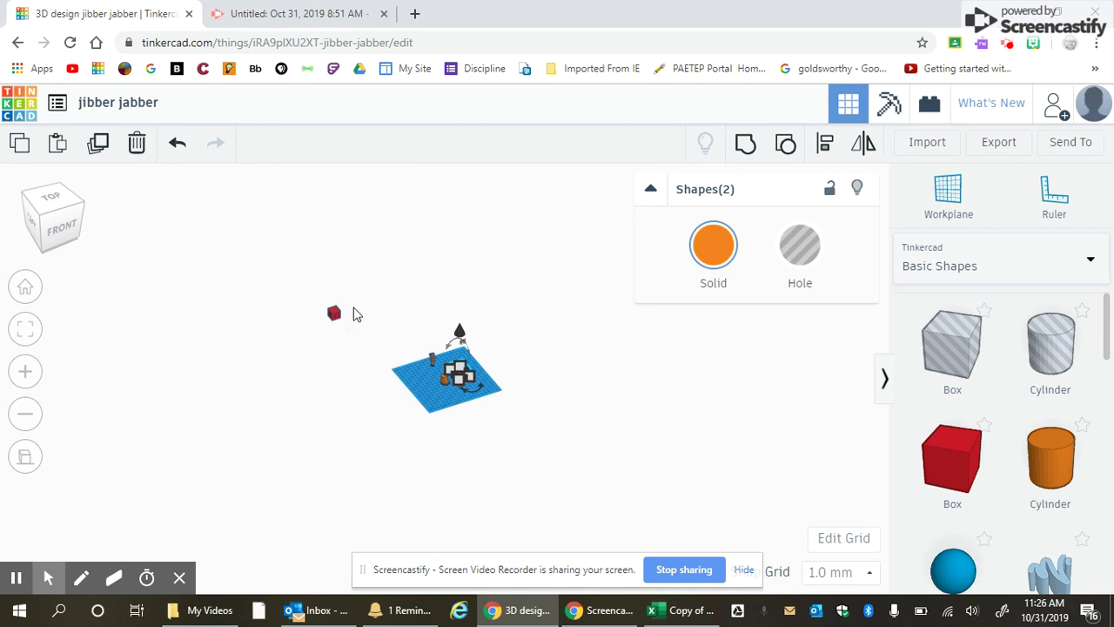
click(316, 295)
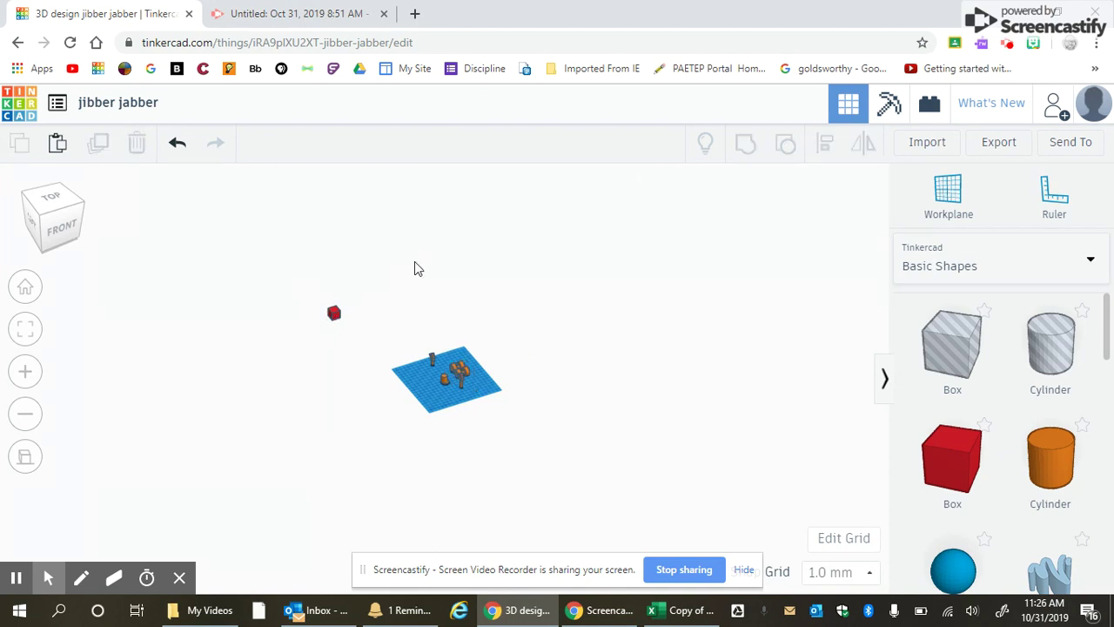
key(minus)
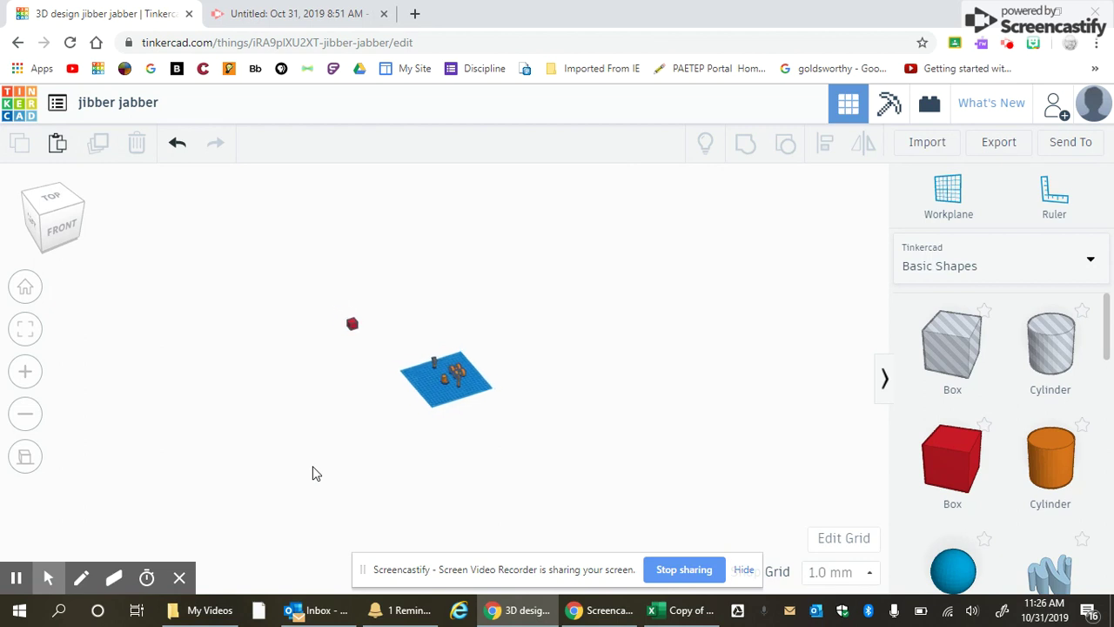
right_drag(570, 430, 239, 424)
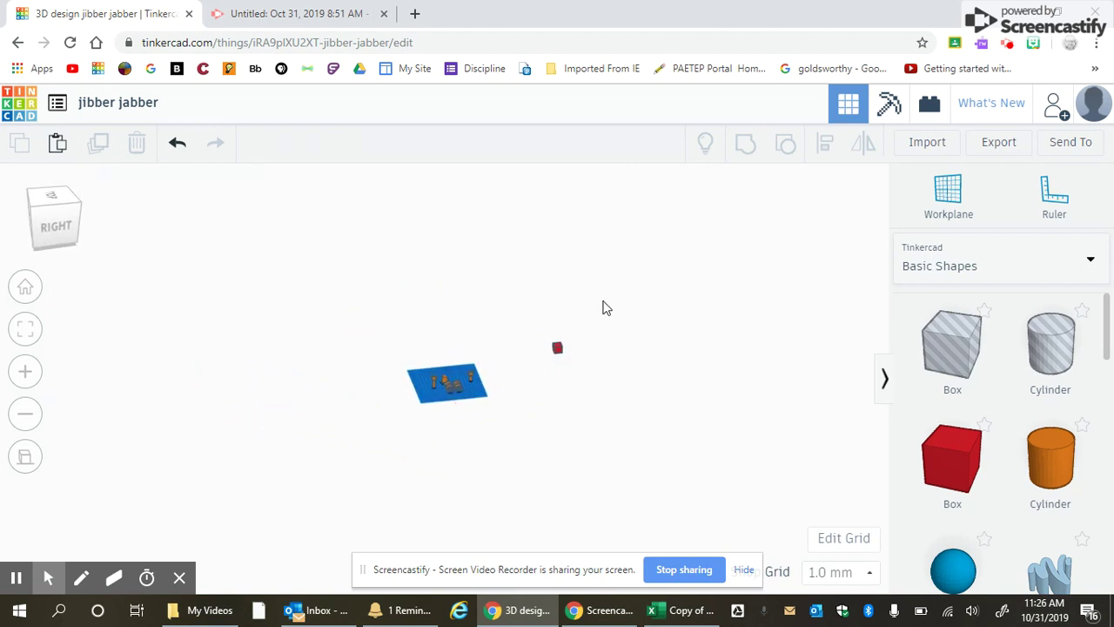
drag(602, 302, 543, 396)
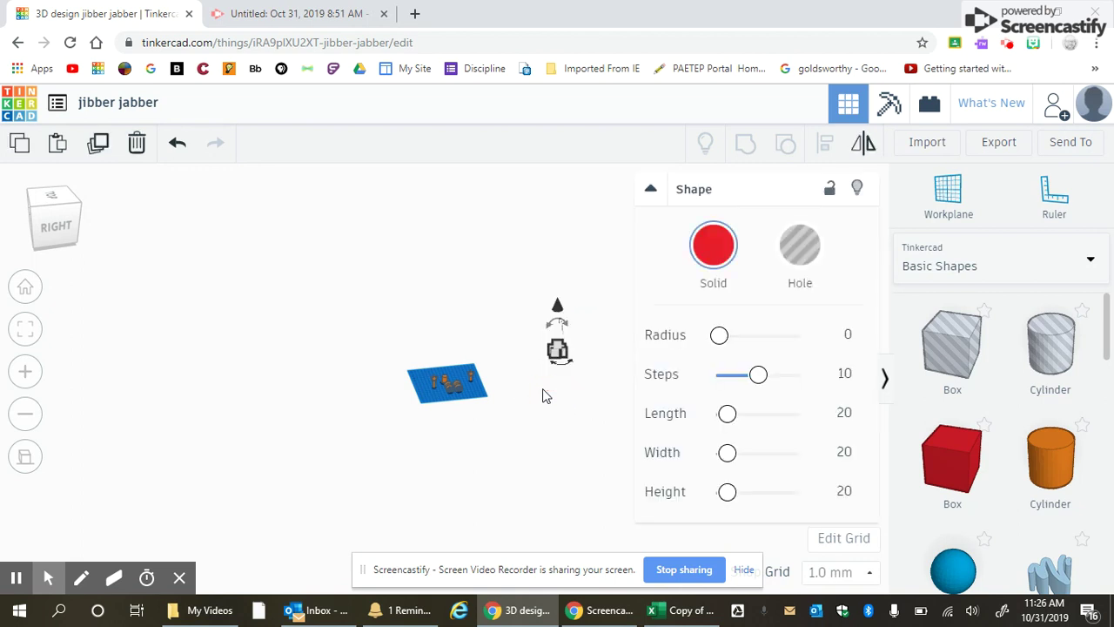
key(Delete)
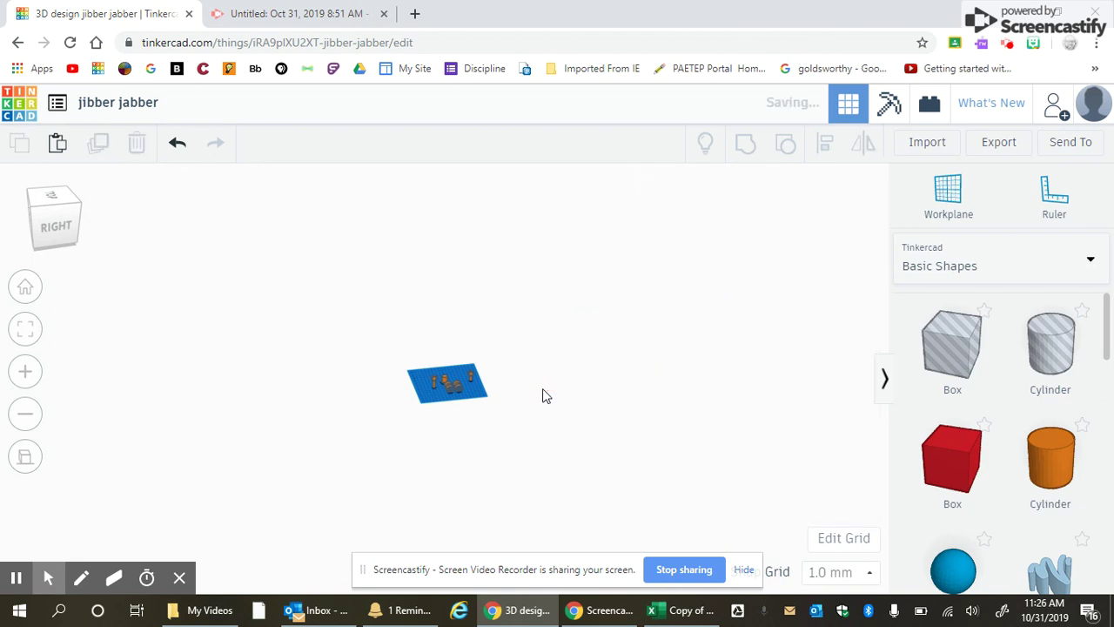
scroll(477, 404, up, 10)
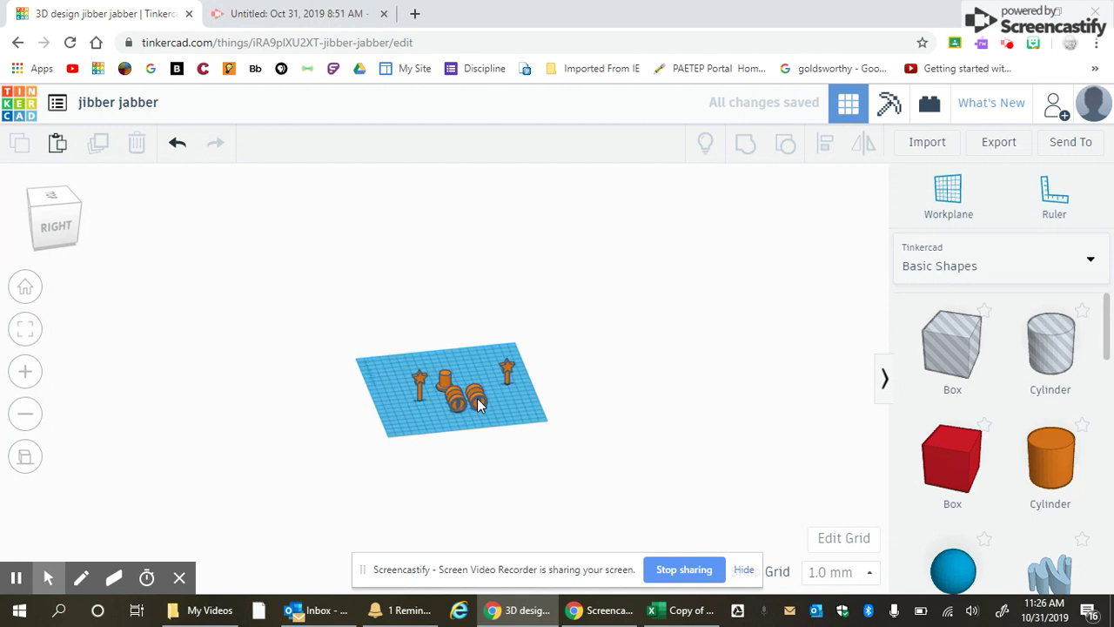
right_drag(653, 502, 720, 502)
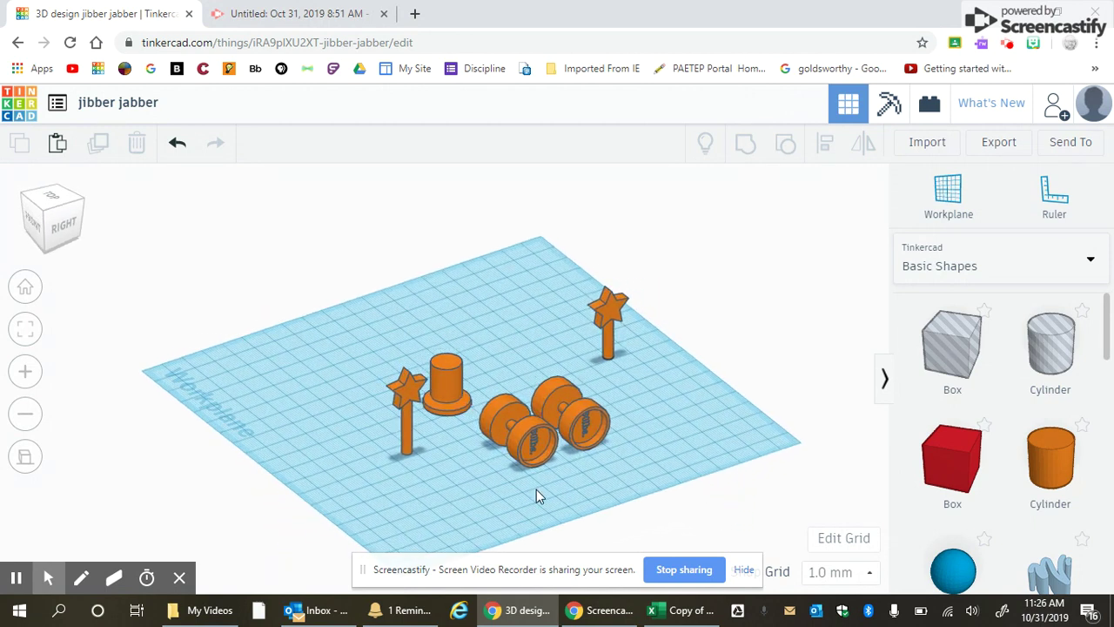
Zoom to the top hat and box-select all three of its parts together.
right_drag(368, 494, 418, 448)
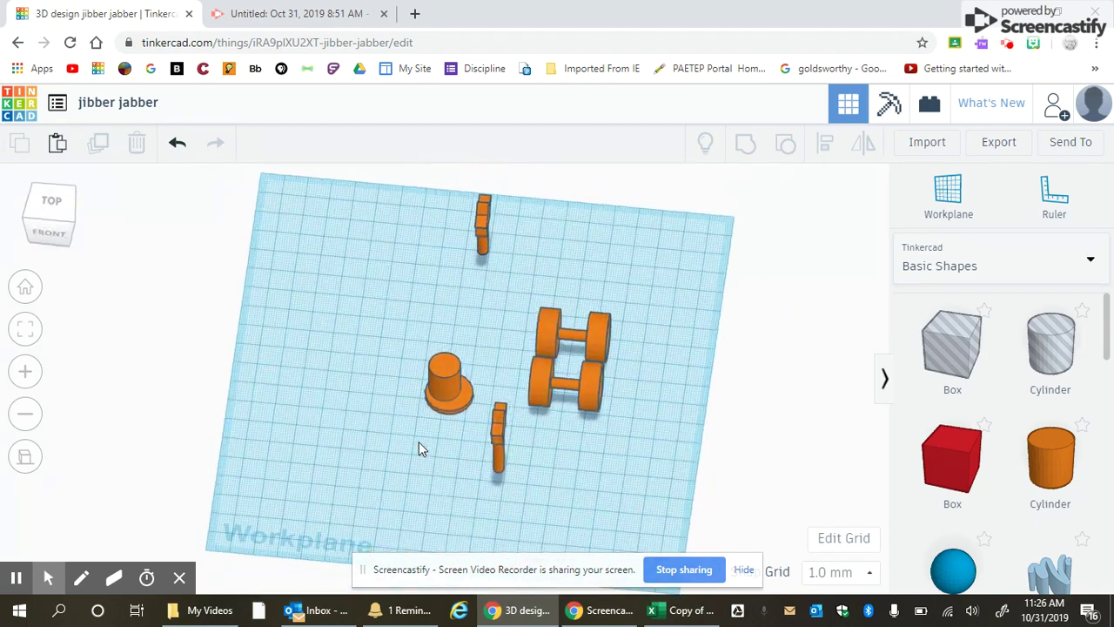
click(51, 202)
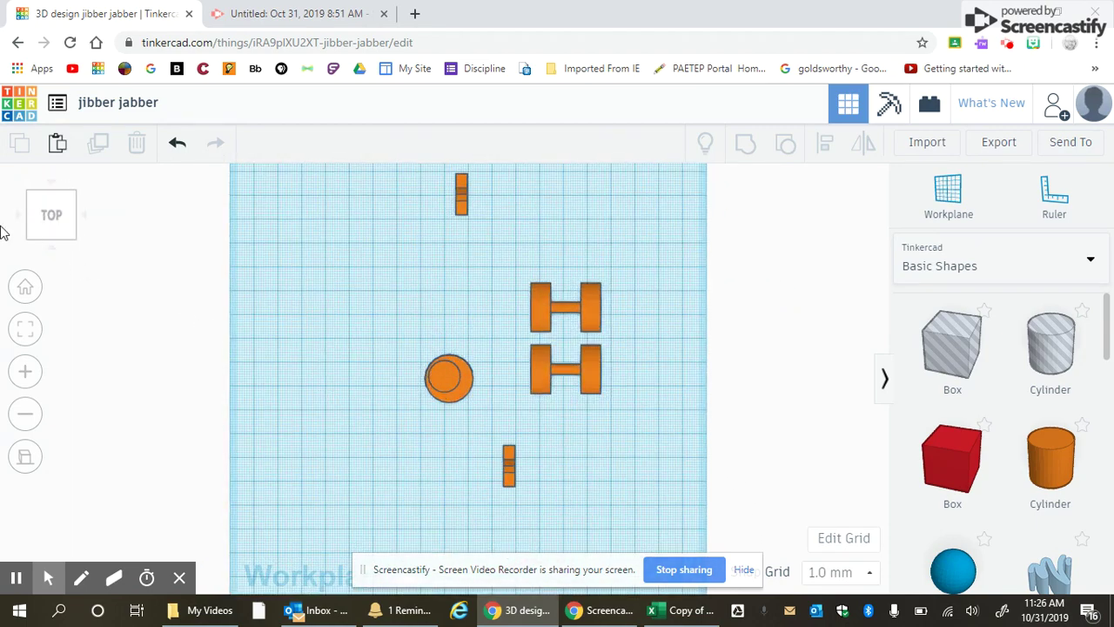
click(25, 331)
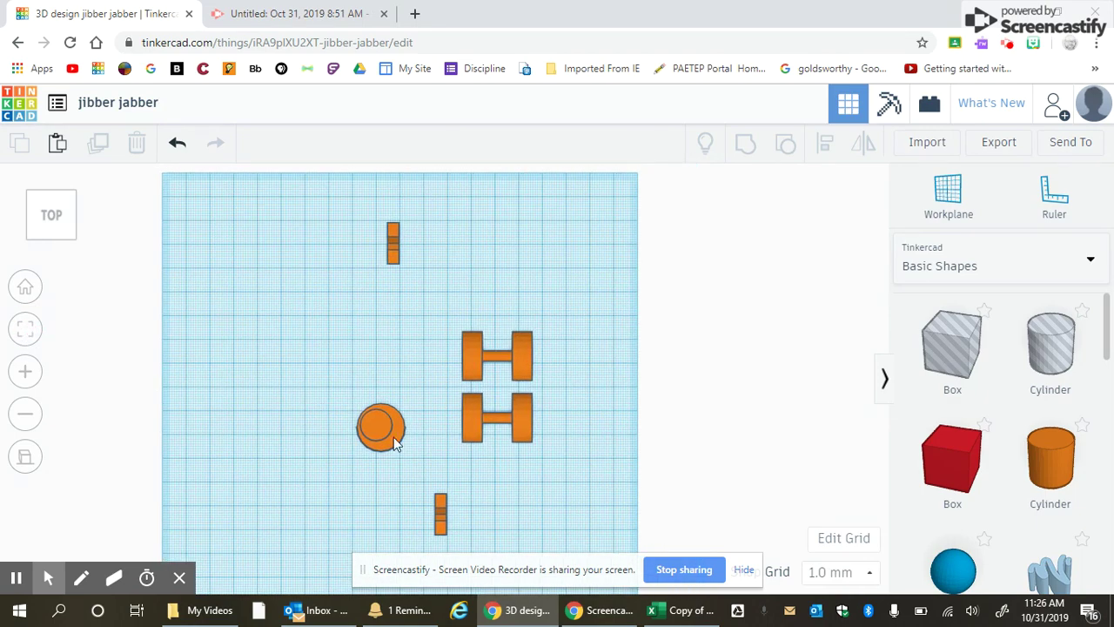
click(394, 444)
click(26, 329)
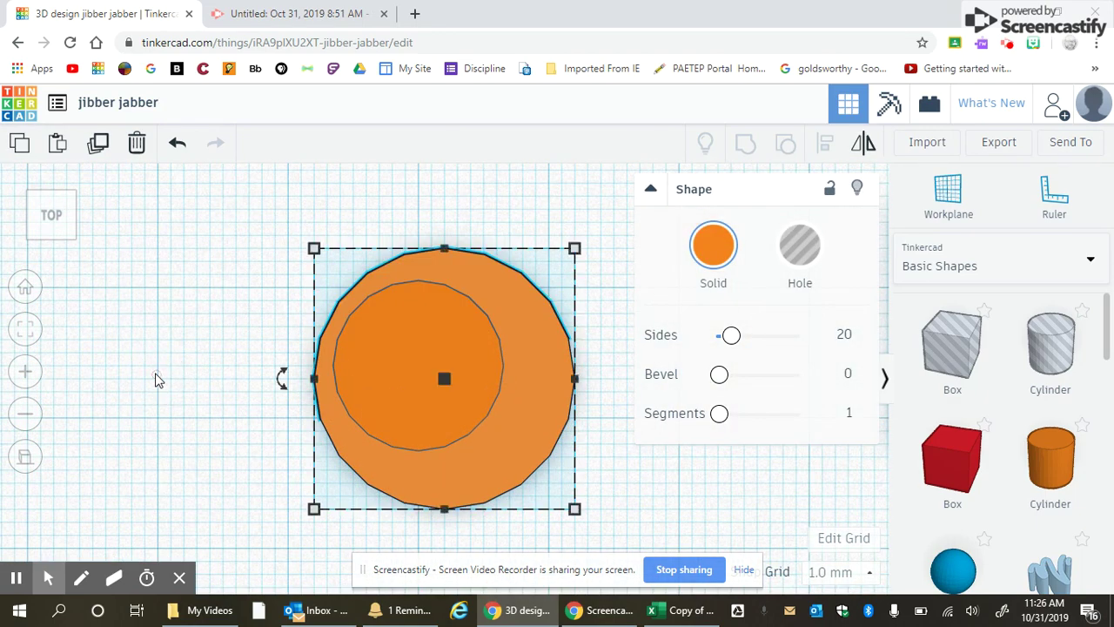
right_drag(157, 379, 135, 323)
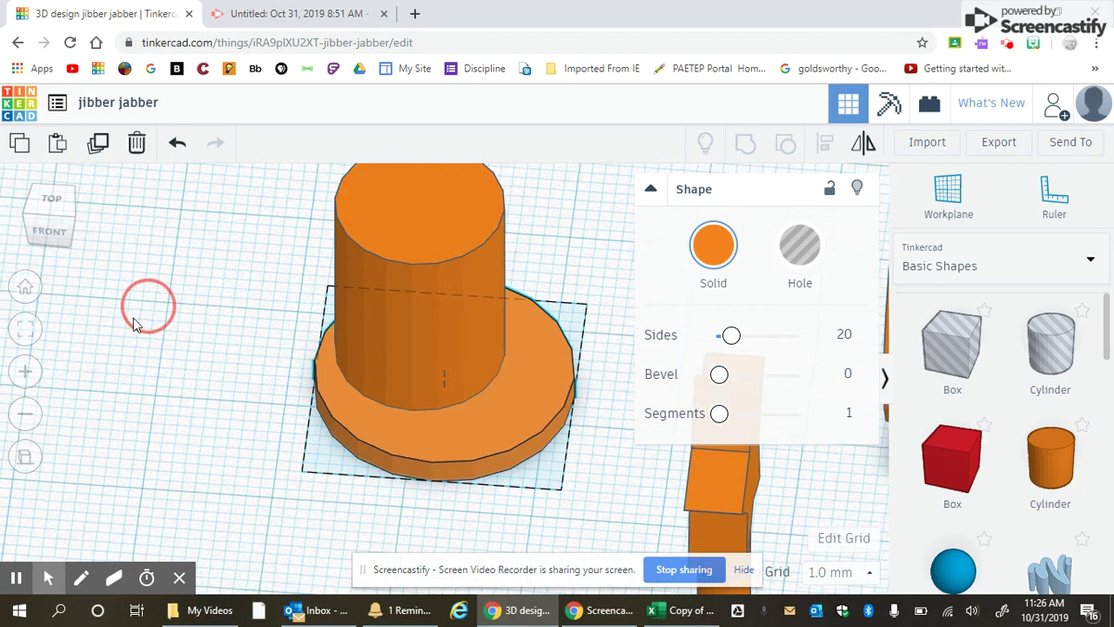
scroll(135, 324, down, 6)
click(320, 275)
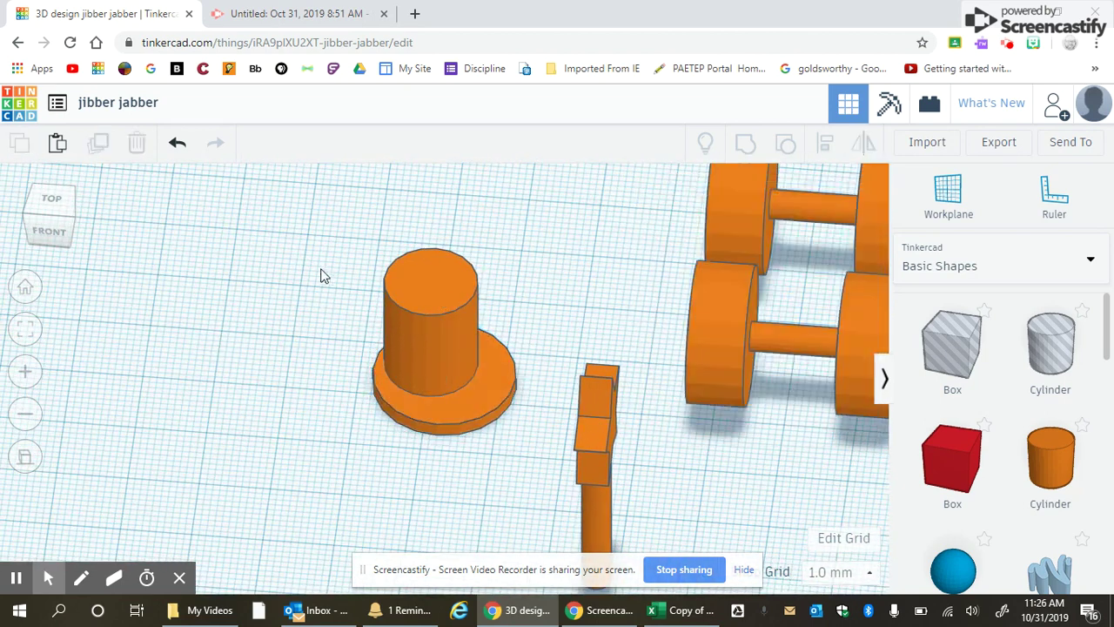
drag(320, 275, 476, 445)
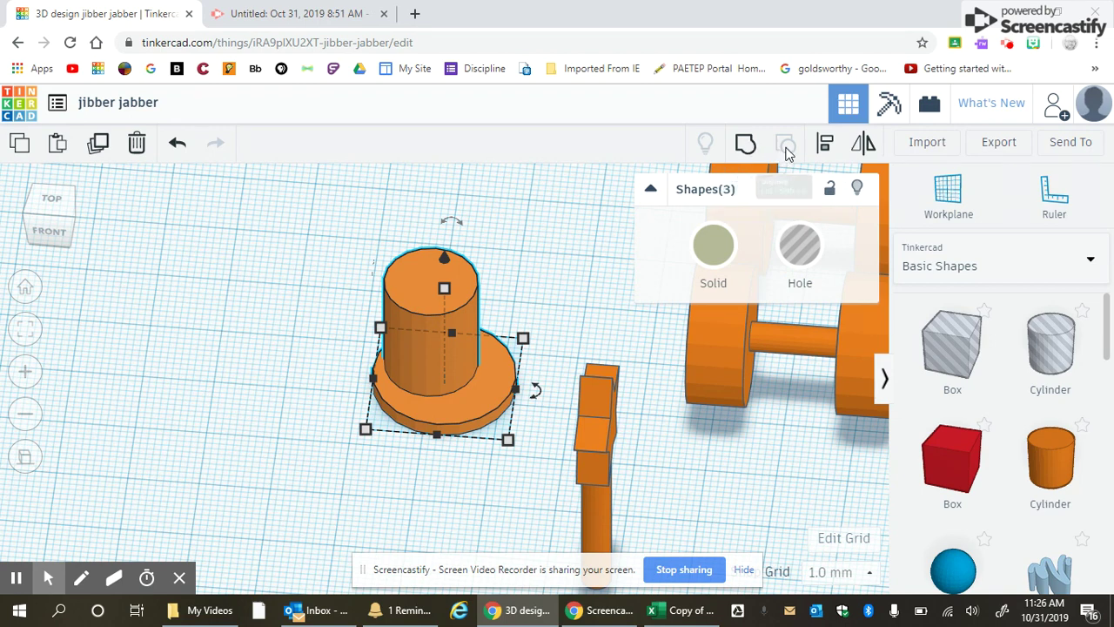
Align the hat's crown so it is centred on the brim along both horizontal axes.
click(824, 146)
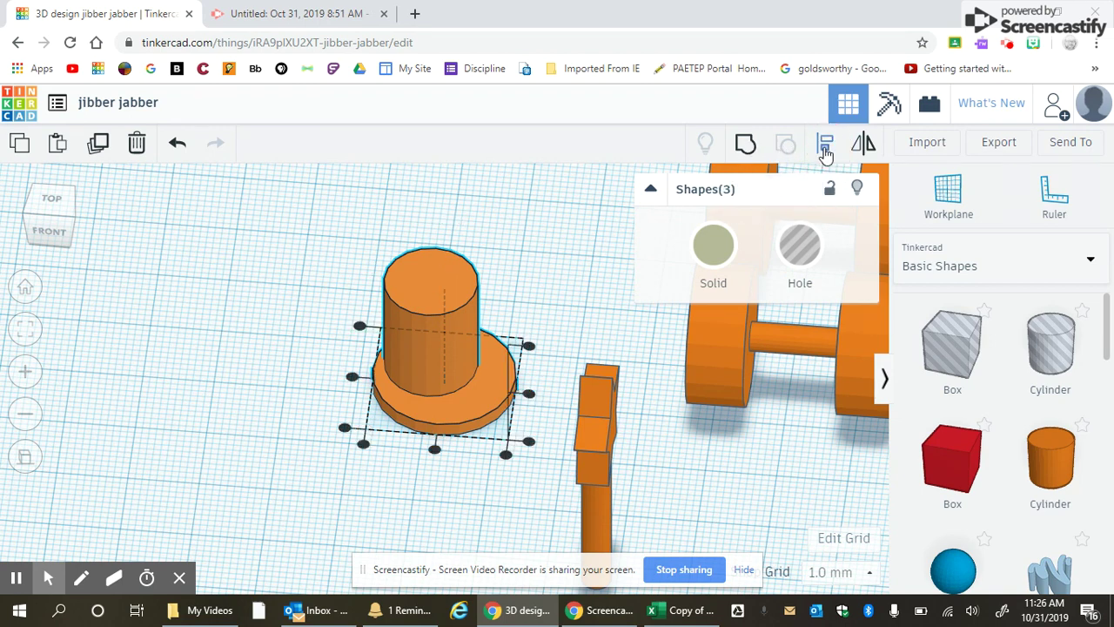
click(356, 381)
right_drag(319, 386, 259, 339)
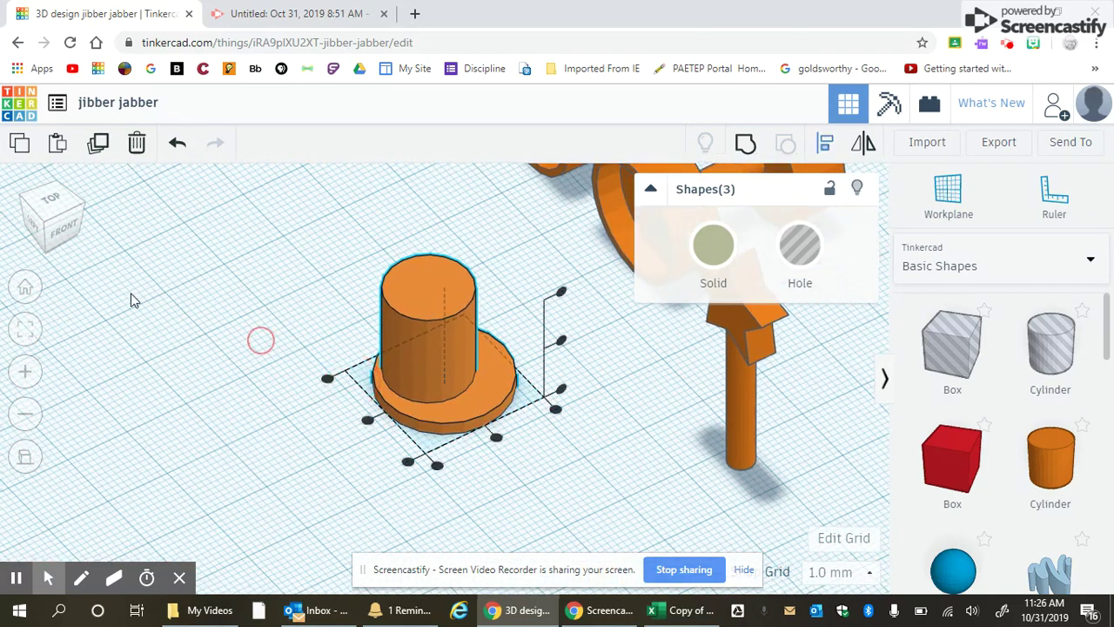
click(46, 217)
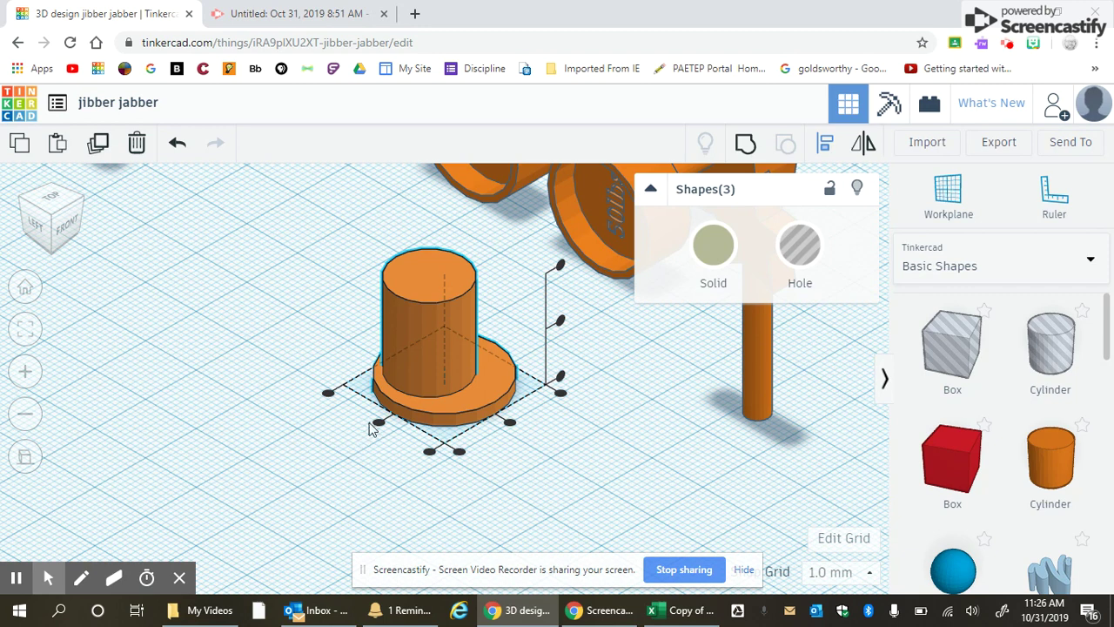
click(378, 423)
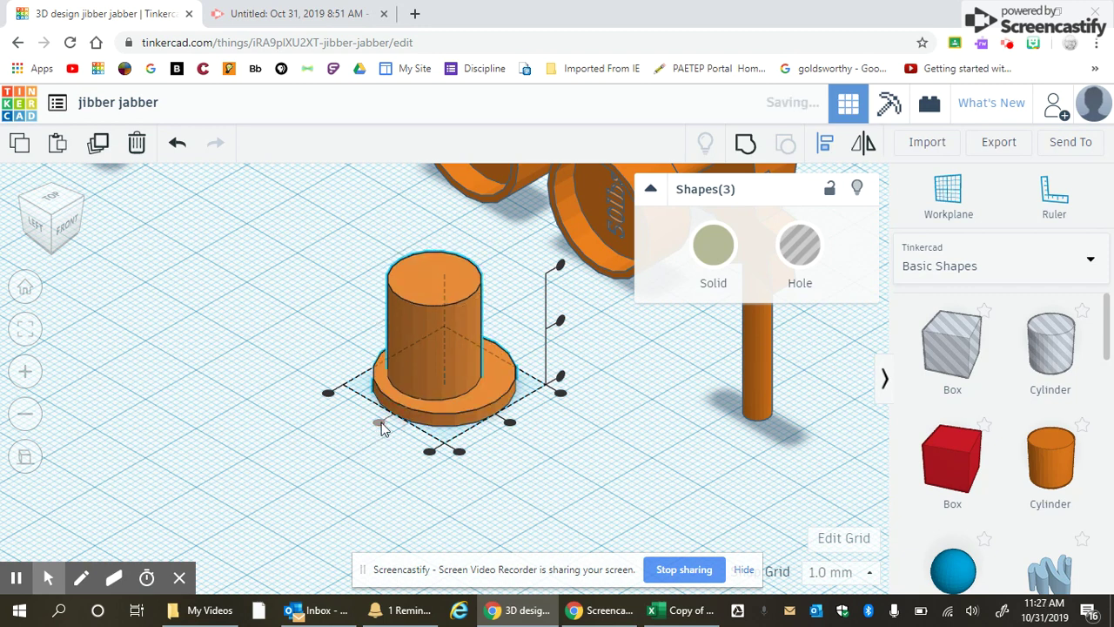
click(510, 423)
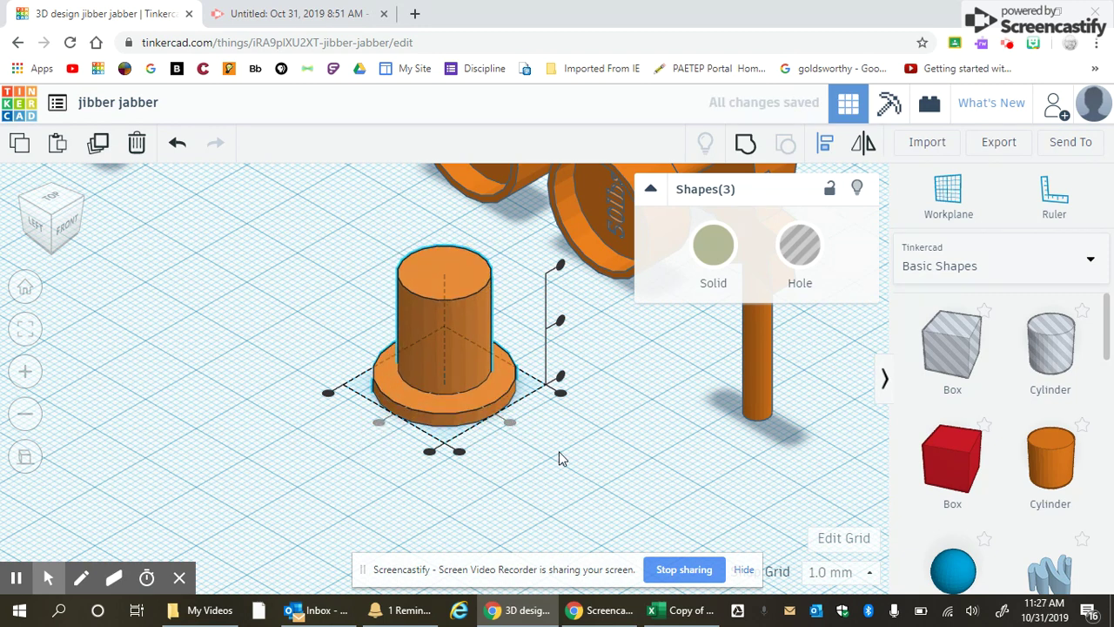
right_drag(579, 443, 594, 423)
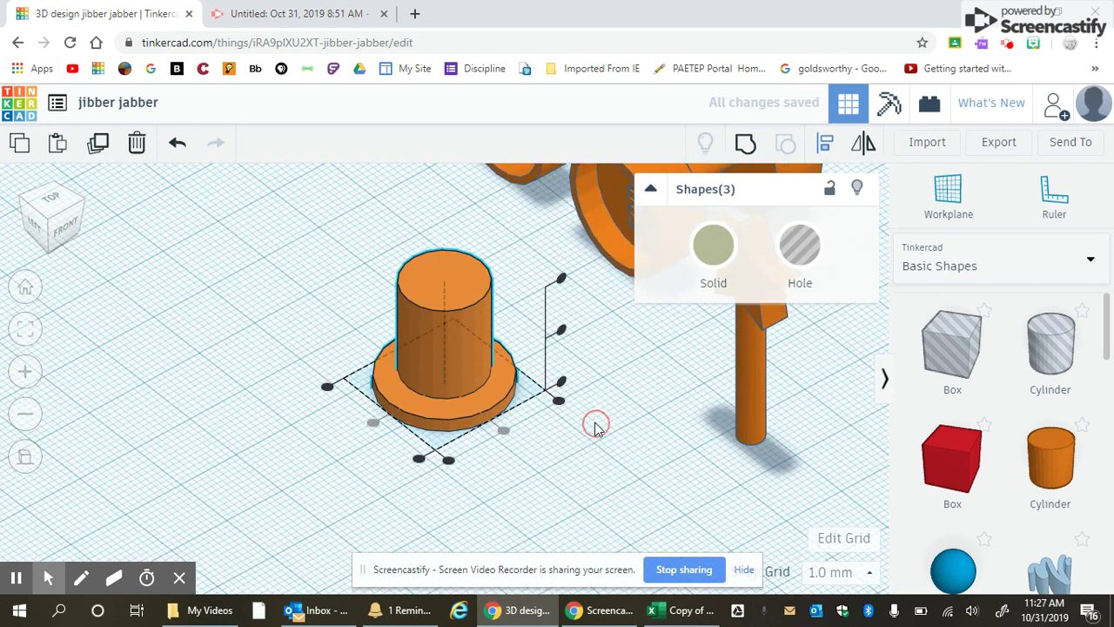
Group the three hat parts into a single shape.
click(745, 145)
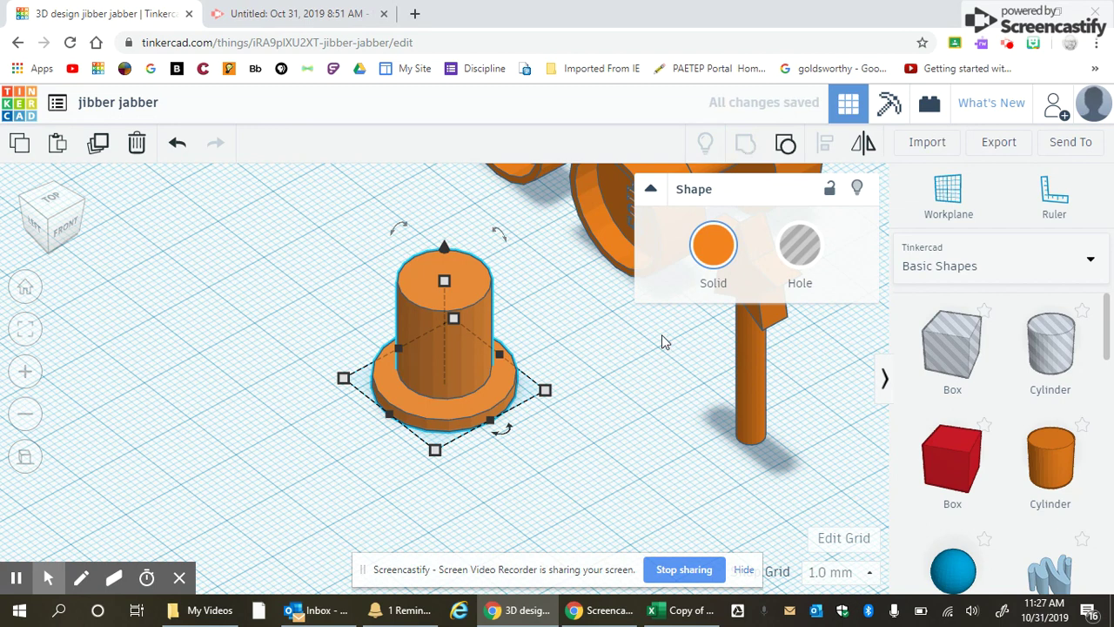
click(635, 389)
right_drag(634, 386, 609, 365)
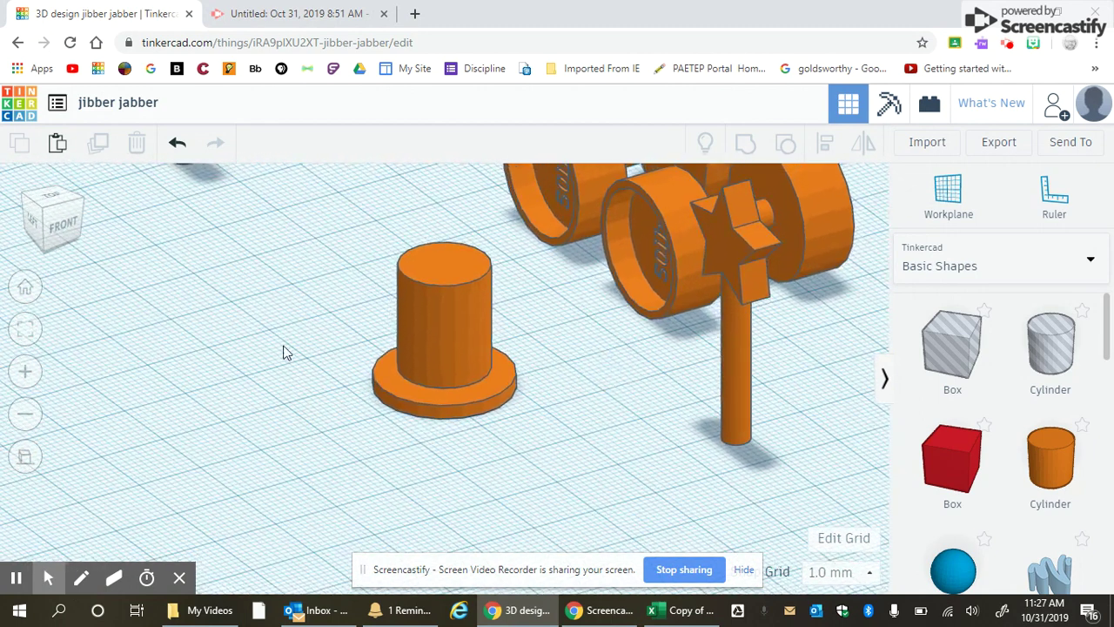
click(25, 457)
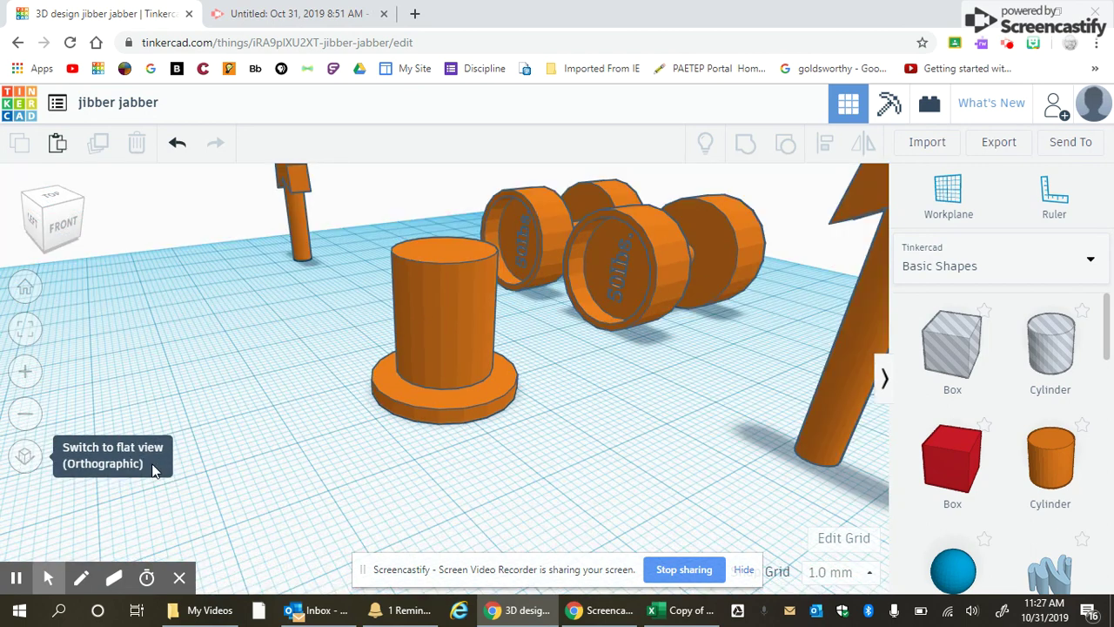
click(25, 458)
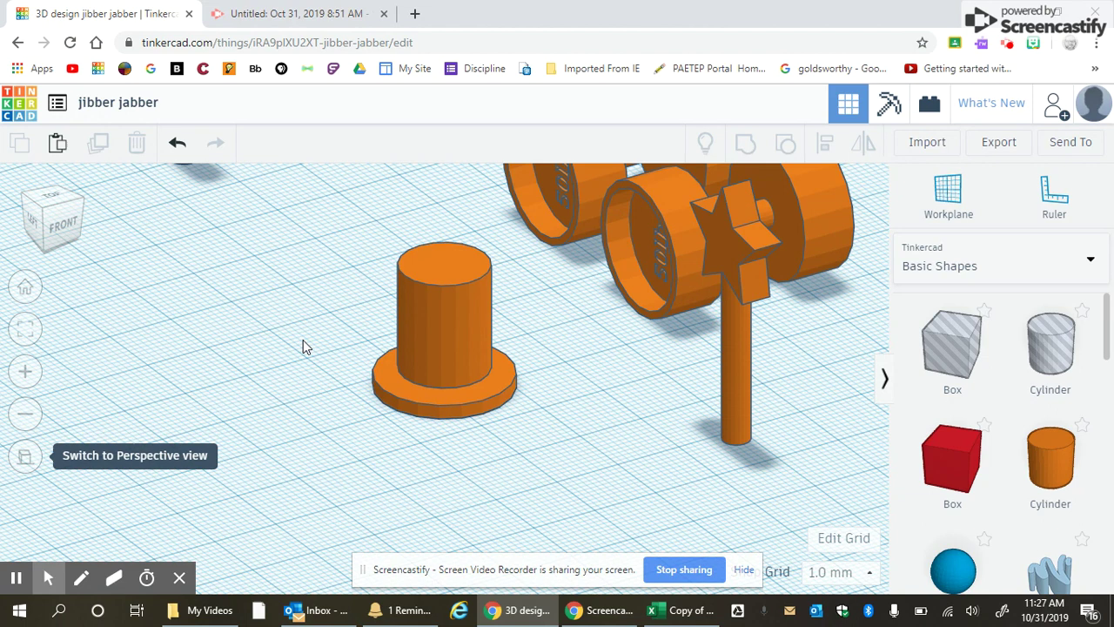
click(65, 225)
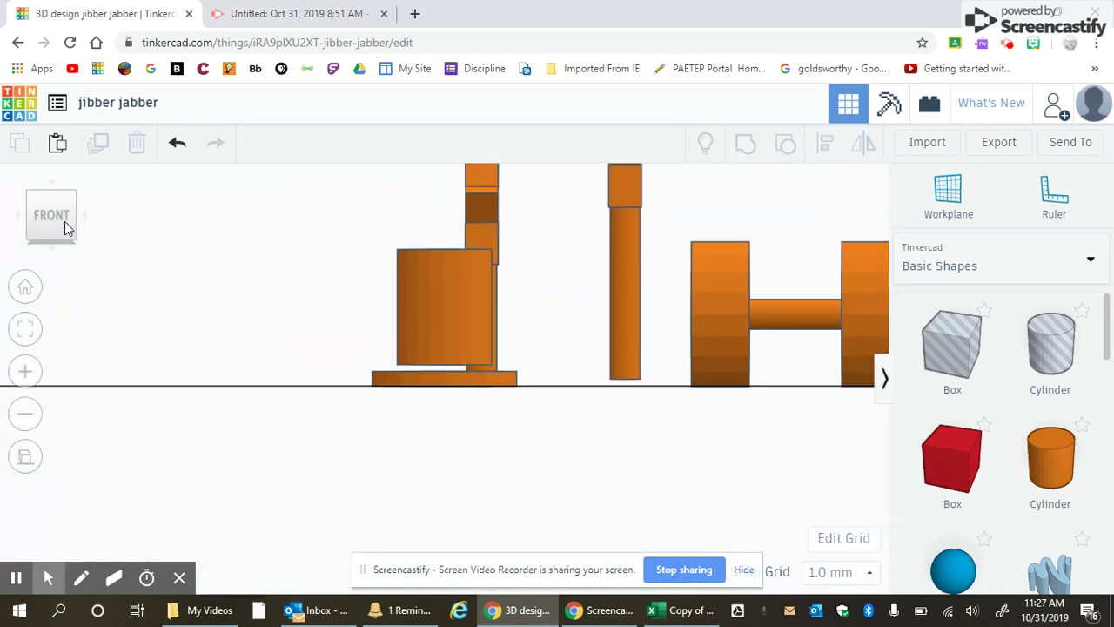
click(75, 224)
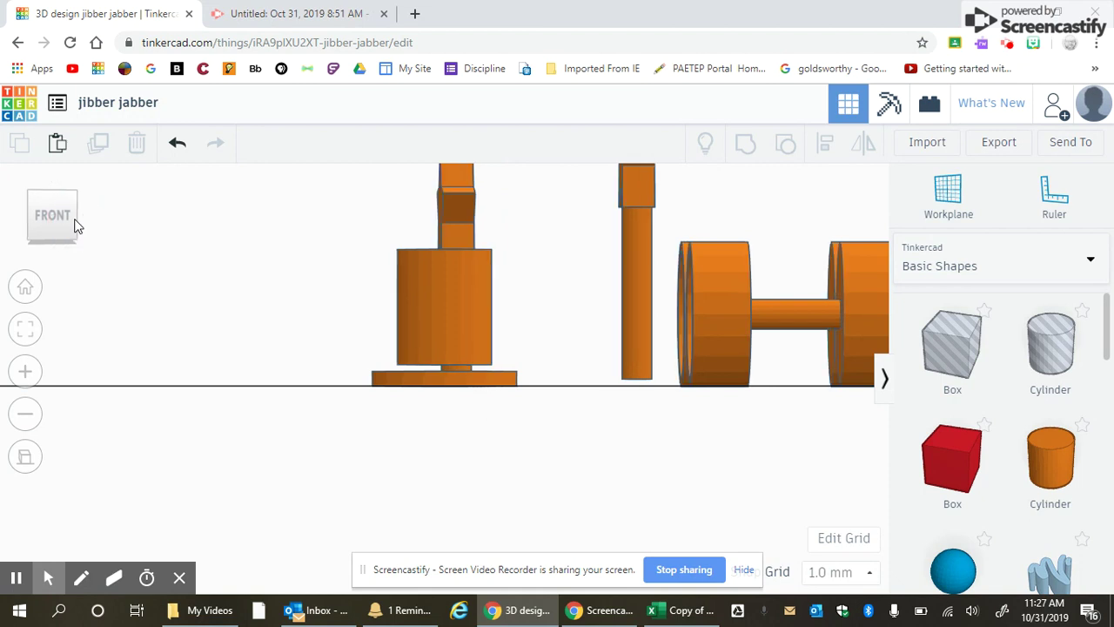
click(75, 224)
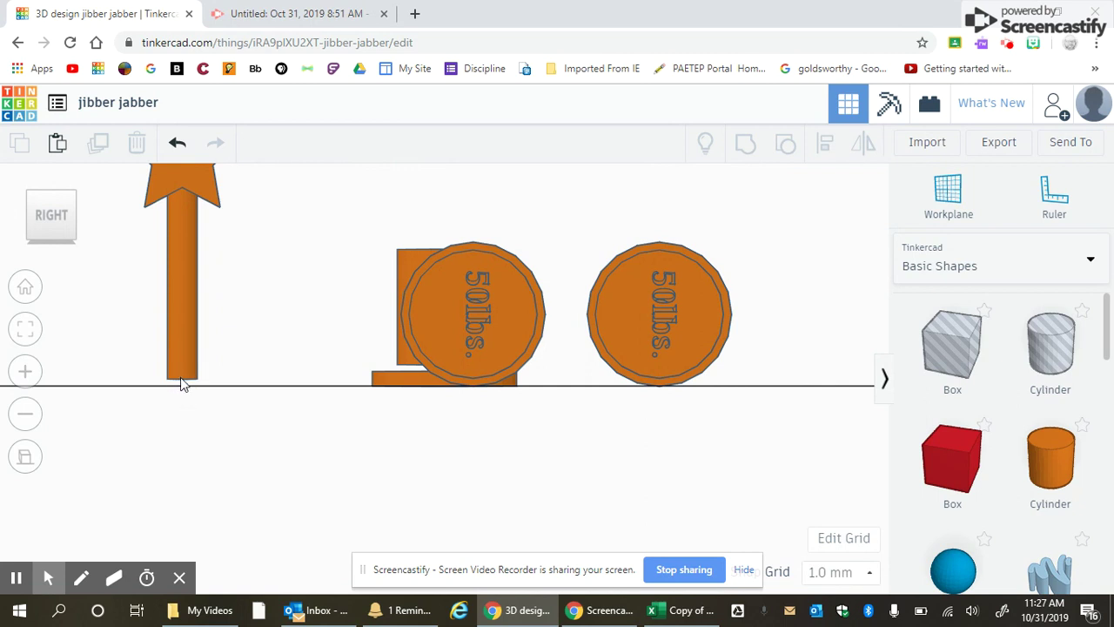
click(75, 219)
click(80, 222)
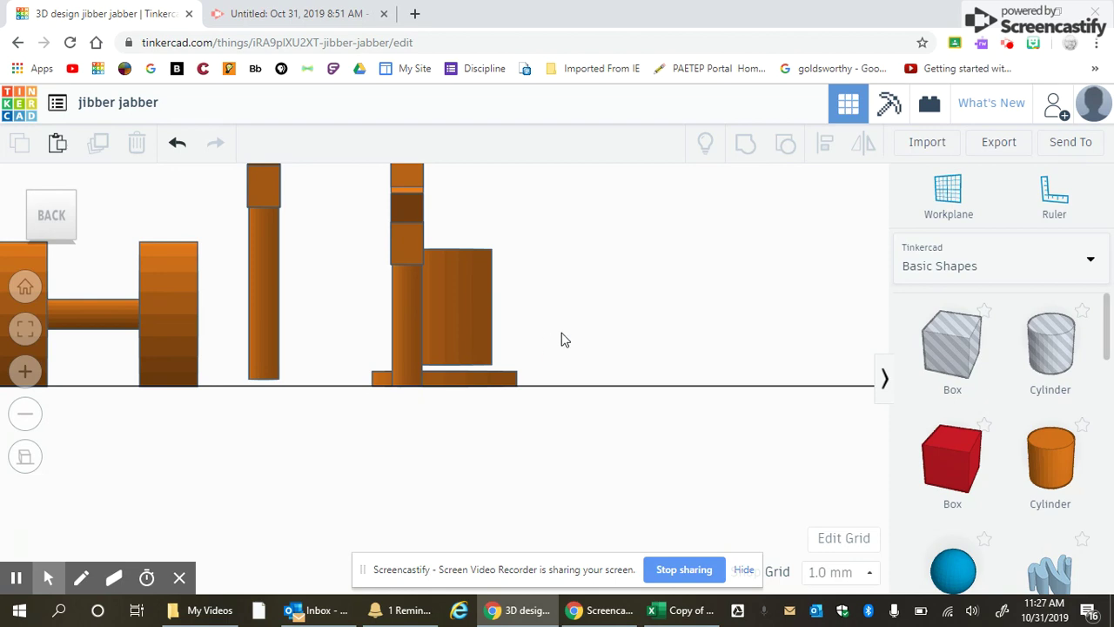
right_drag(561, 336, 525, 316)
click(478, 312)
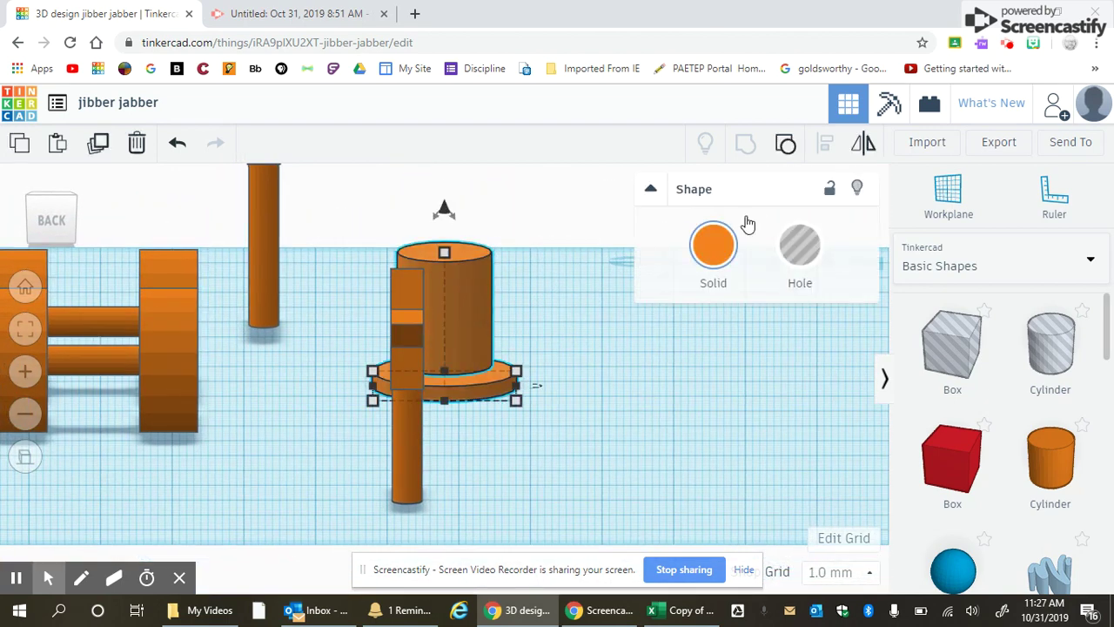
Ungroup the hat and drag the crown cylinder down onto the brim.
click(786, 148)
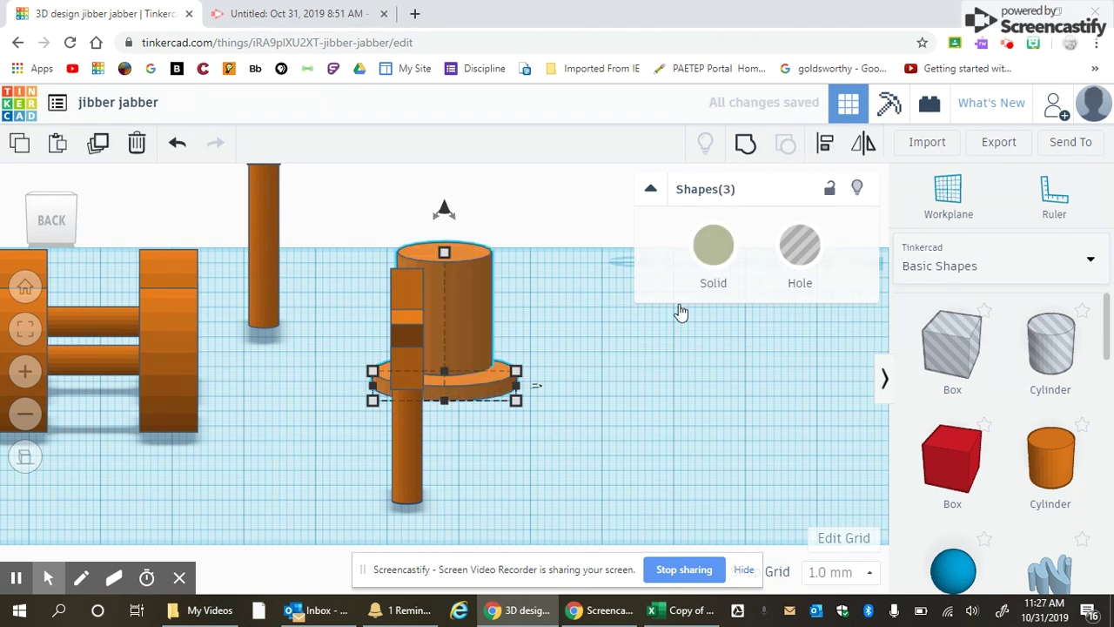
click(644, 415)
click(489, 272)
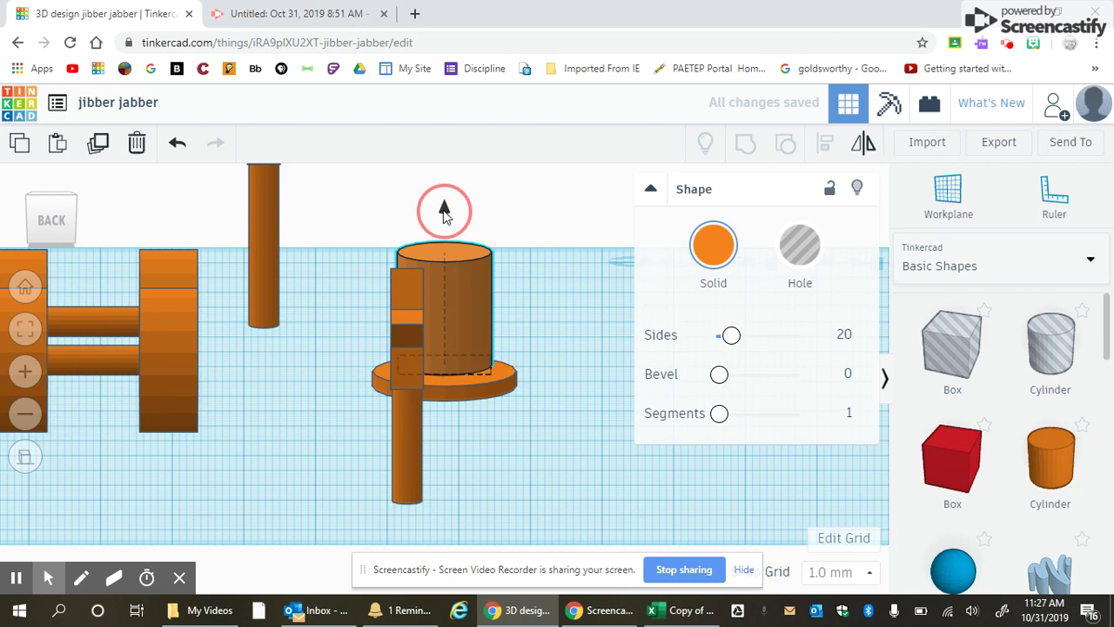
drag(443, 216, 444, 223)
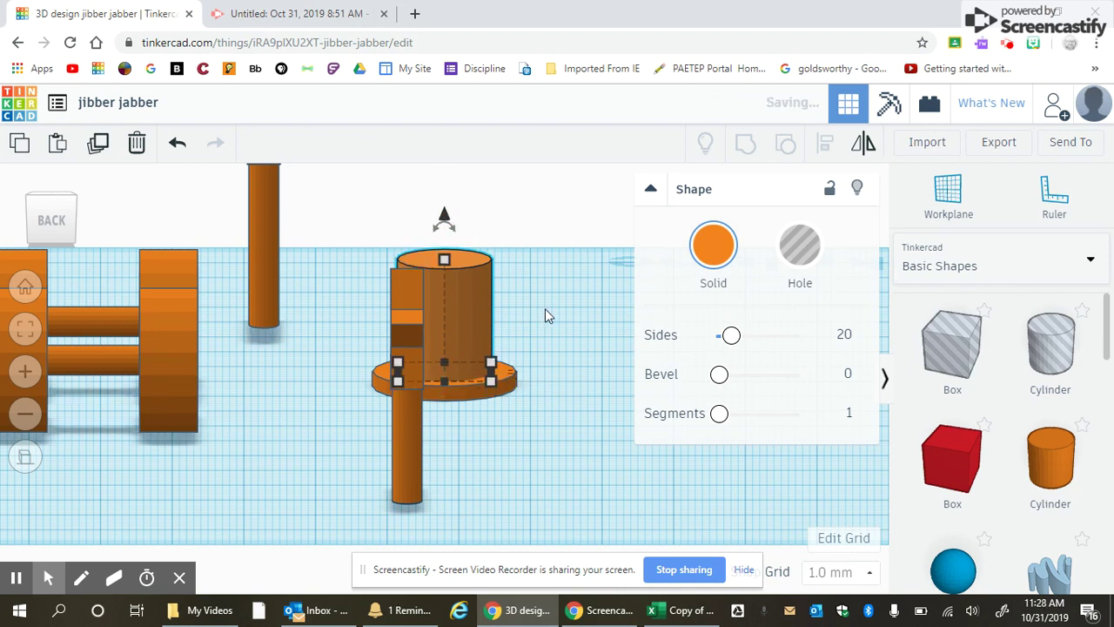
Check the lowered crown and the wand stick level from the Back view.
right_drag(567, 412, 551, 391)
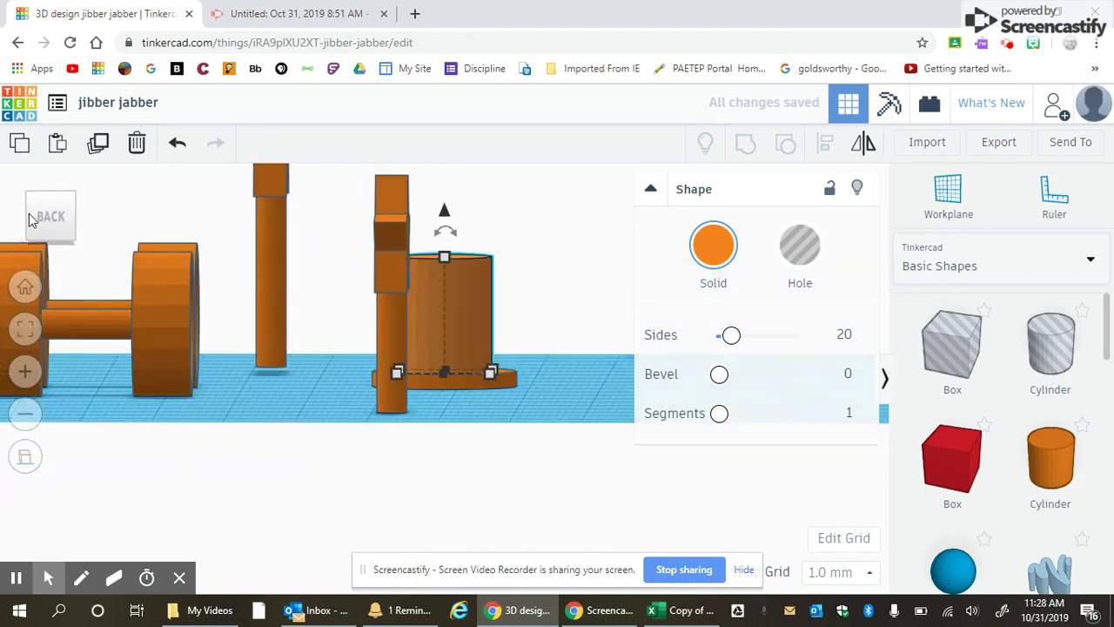
click(62, 225)
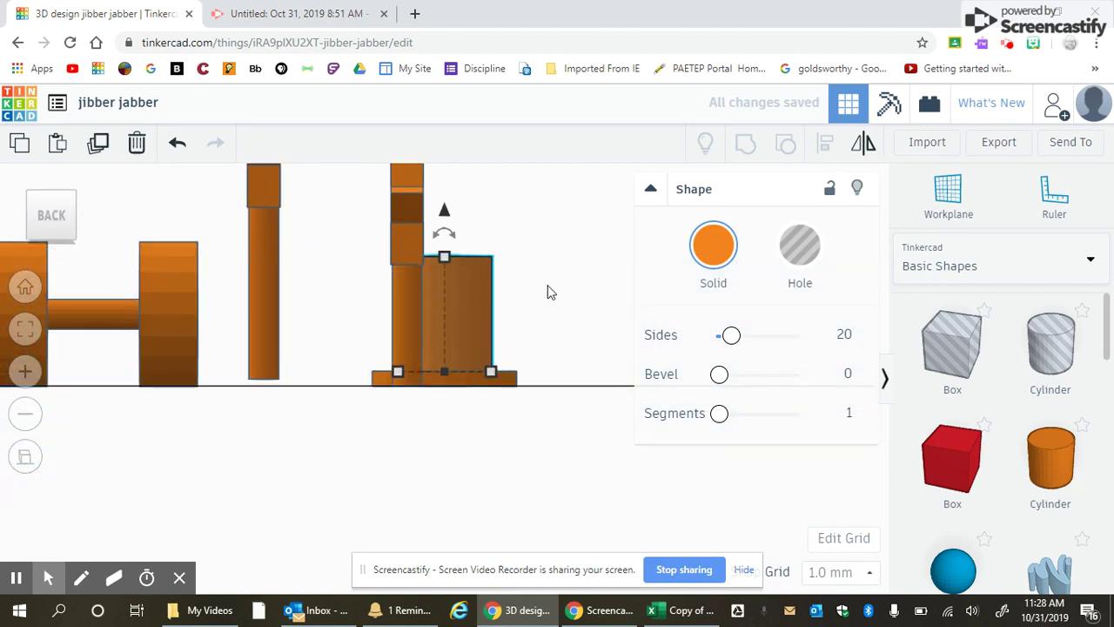
click(563, 289)
right_drag(574, 324, 569, 322)
click(254, 247)
click(58, 221)
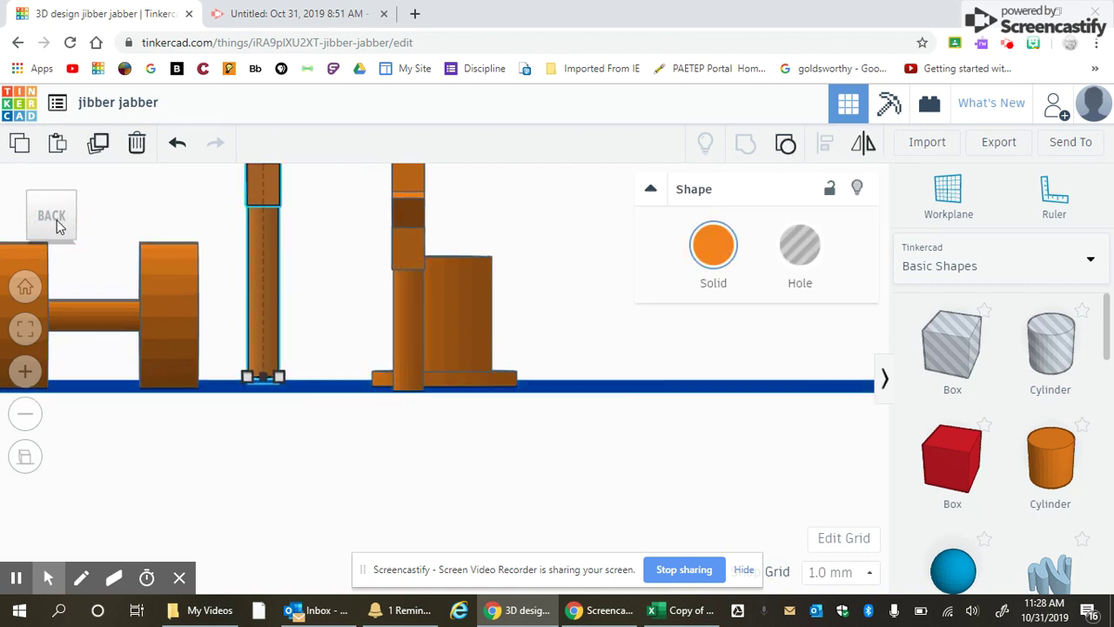
click(307, 359)
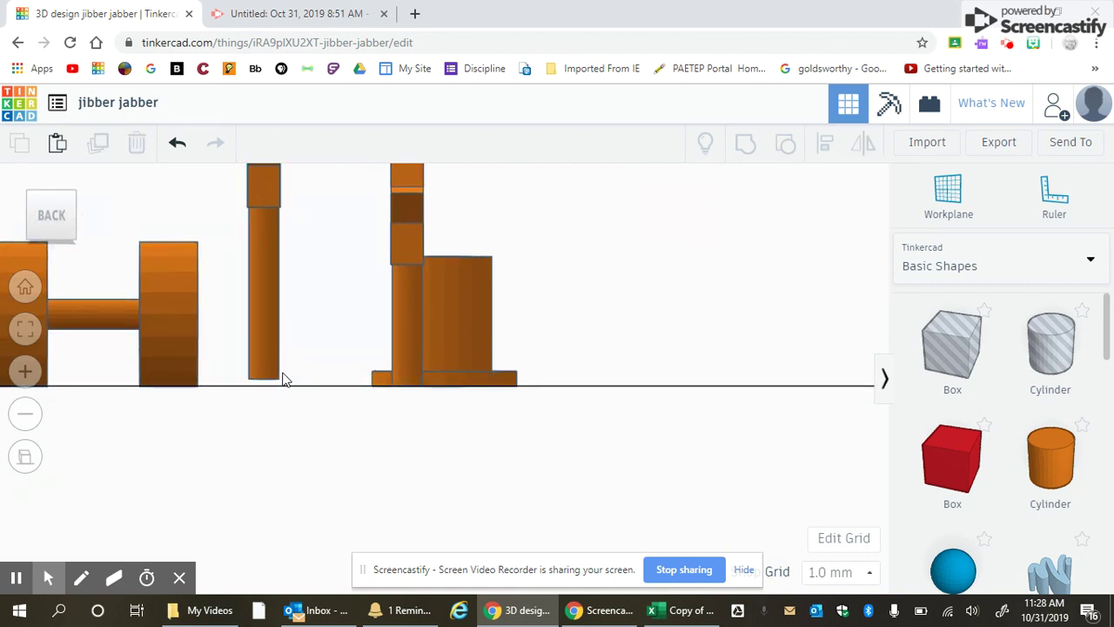
Select the star wand and adjust its height with the elevation handle.
click(74, 201)
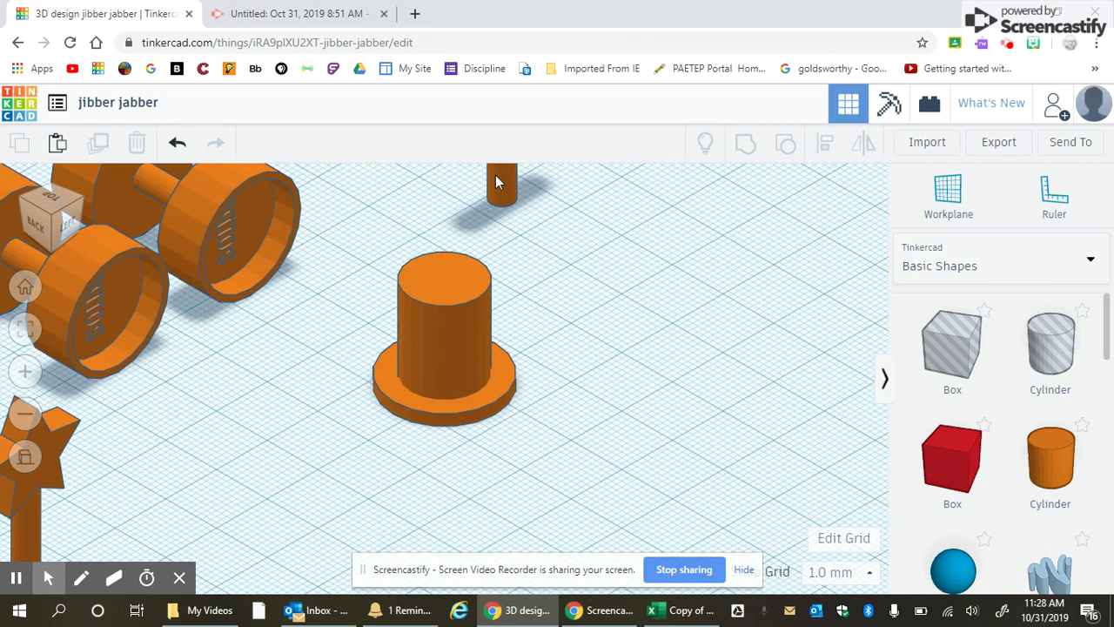
click(498, 183)
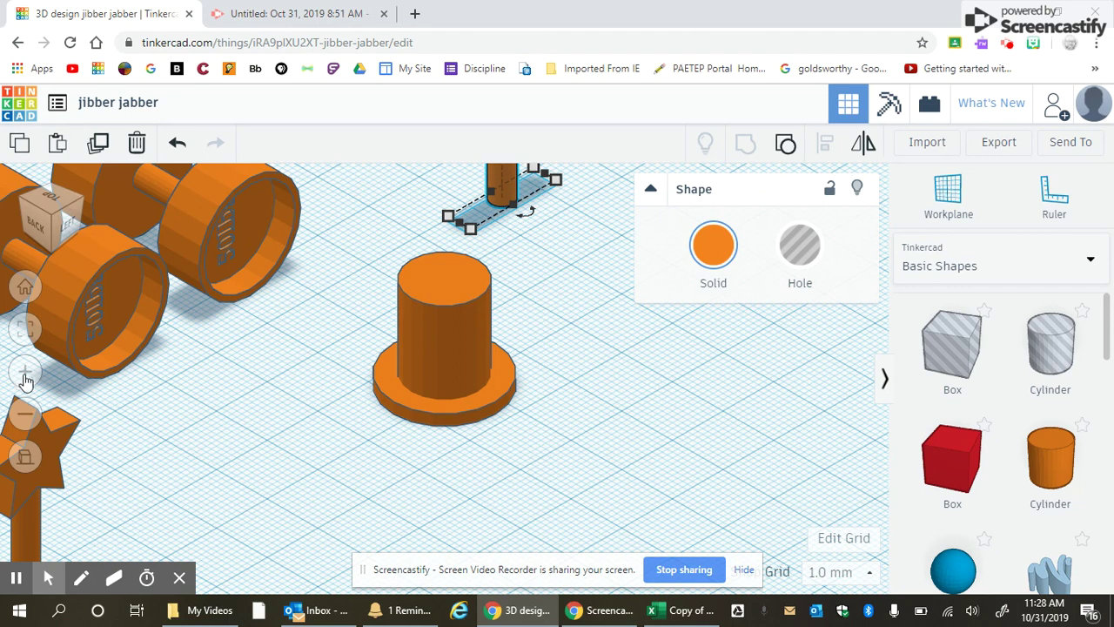
click(24, 329)
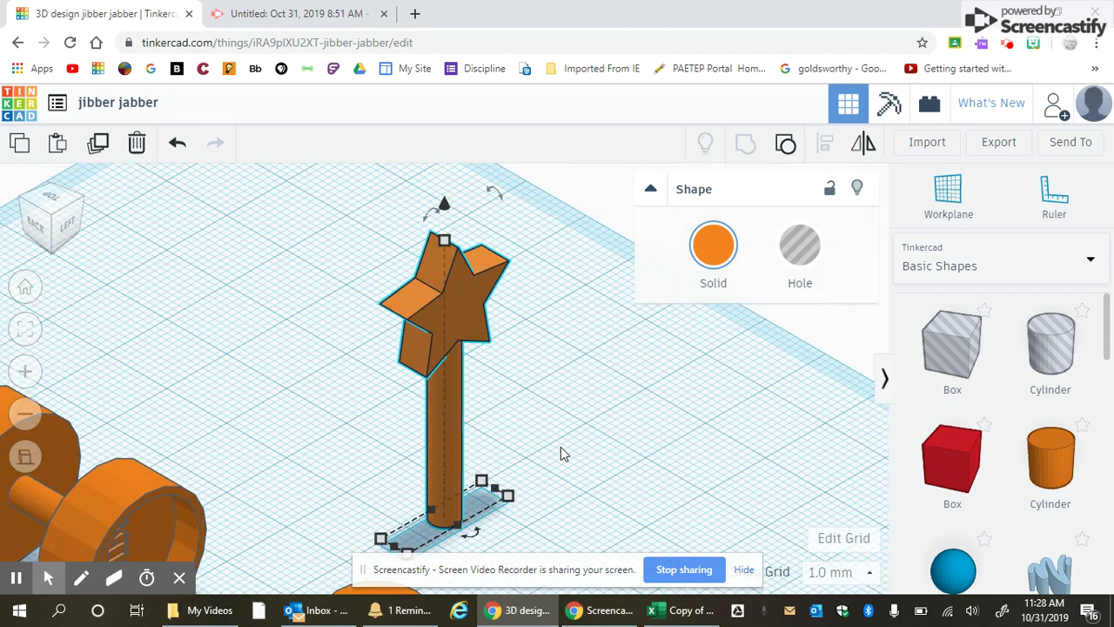
scroll(557, 448, down, 3)
drag(444, 257, 444, 202)
drag(492, 294, 493, 296)
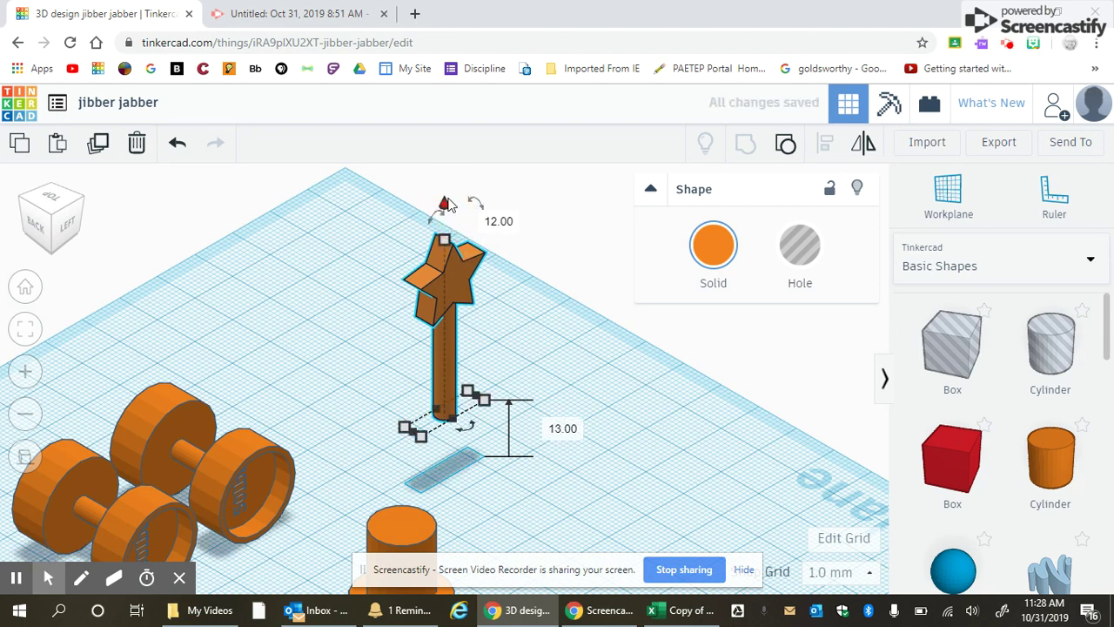
drag(445, 204, 463, 224)
Set the star wand's elevation to 0 so it sits on the workplane.
click(557, 441)
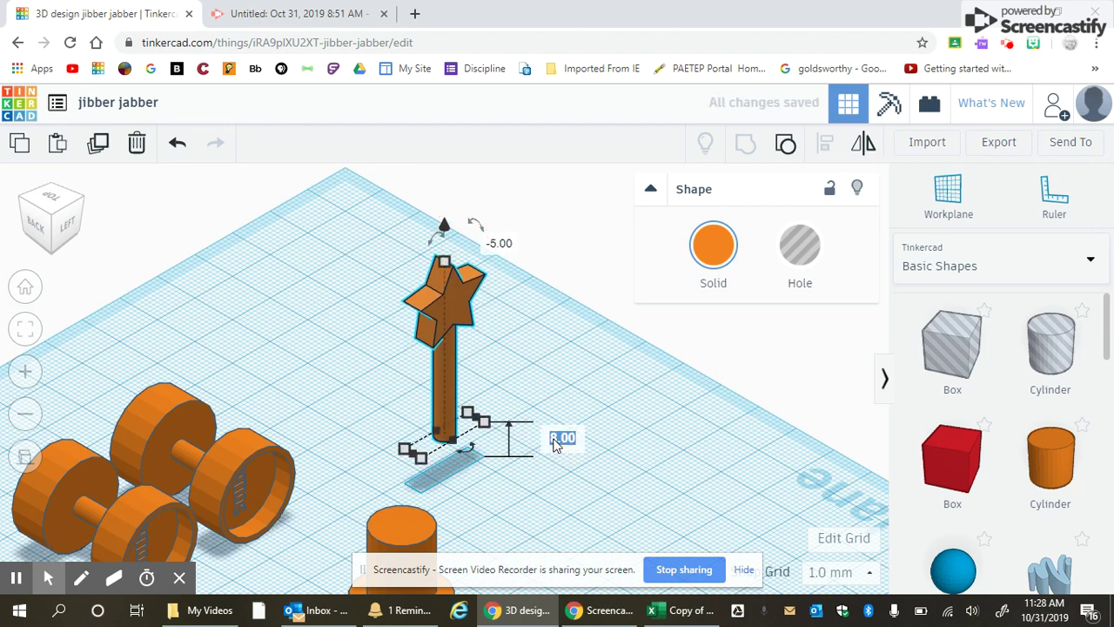
text(0)
key(Return)
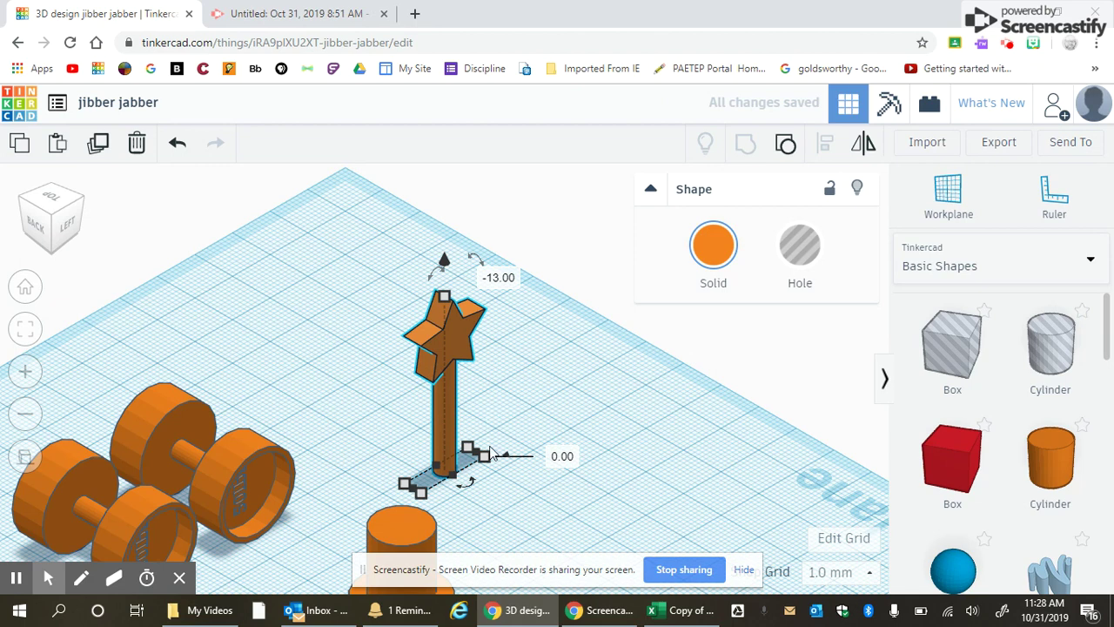
click(50, 237)
click(69, 222)
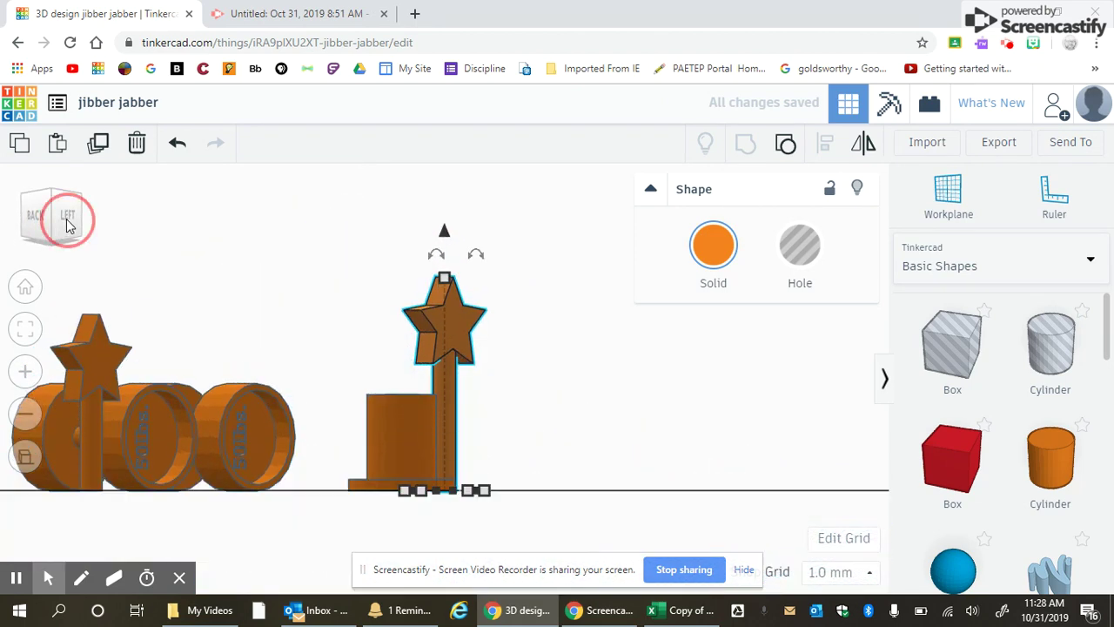
click(69, 222)
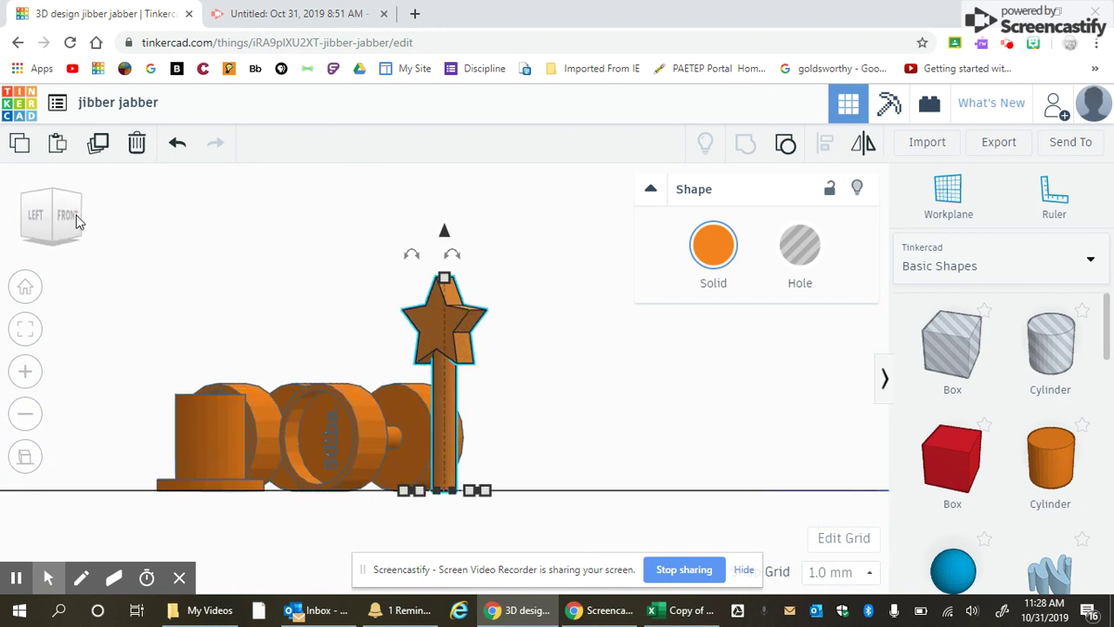
click(69, 220)
click(70, 219)
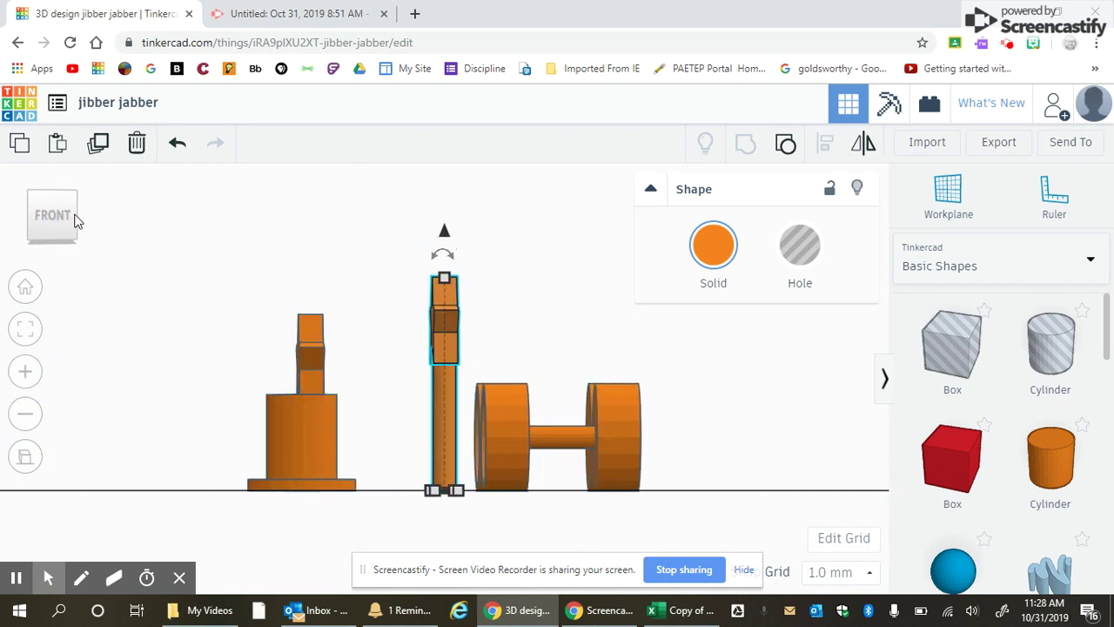
click(75, 219)
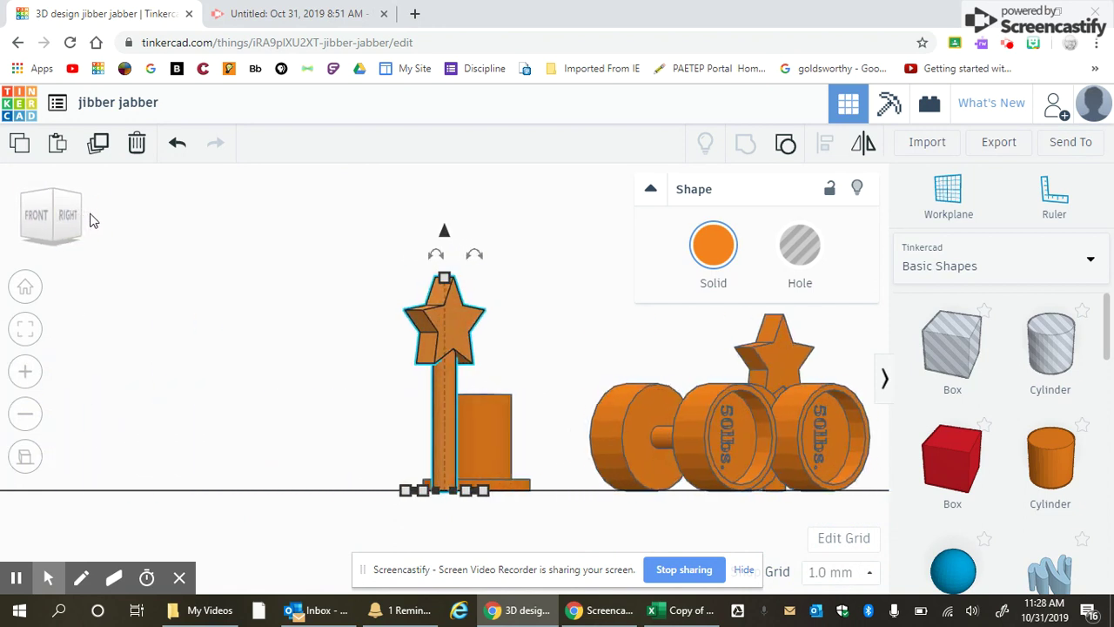
click(69, 214)
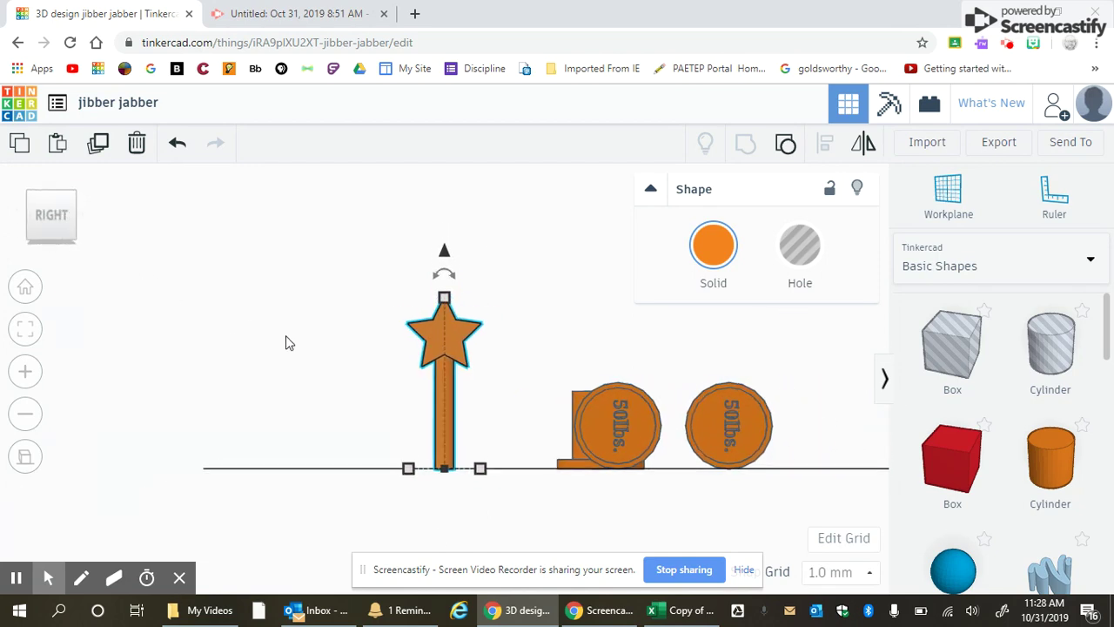
right_drag(305, 361, 603, 349)
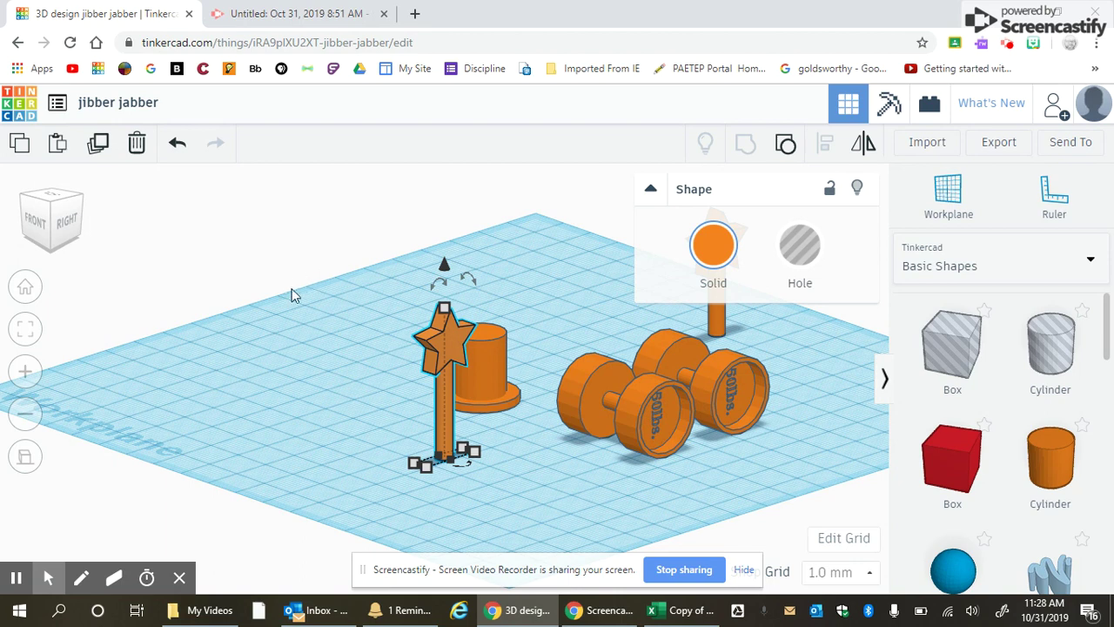
right_drag(291, 290, 447, 333)
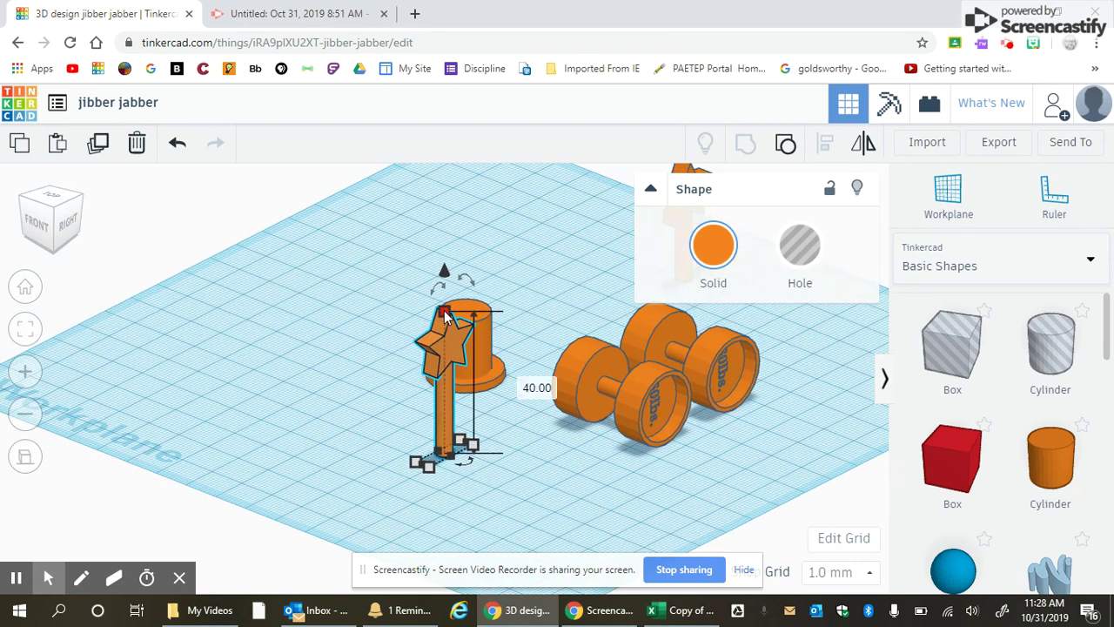
click(571, 357)
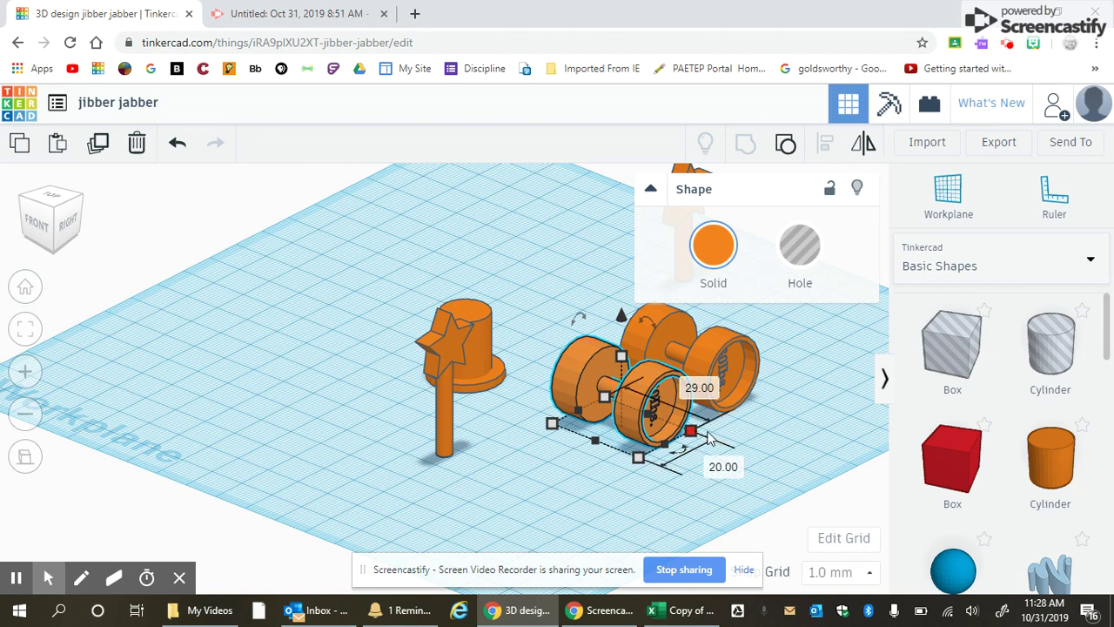
click(480, 359)
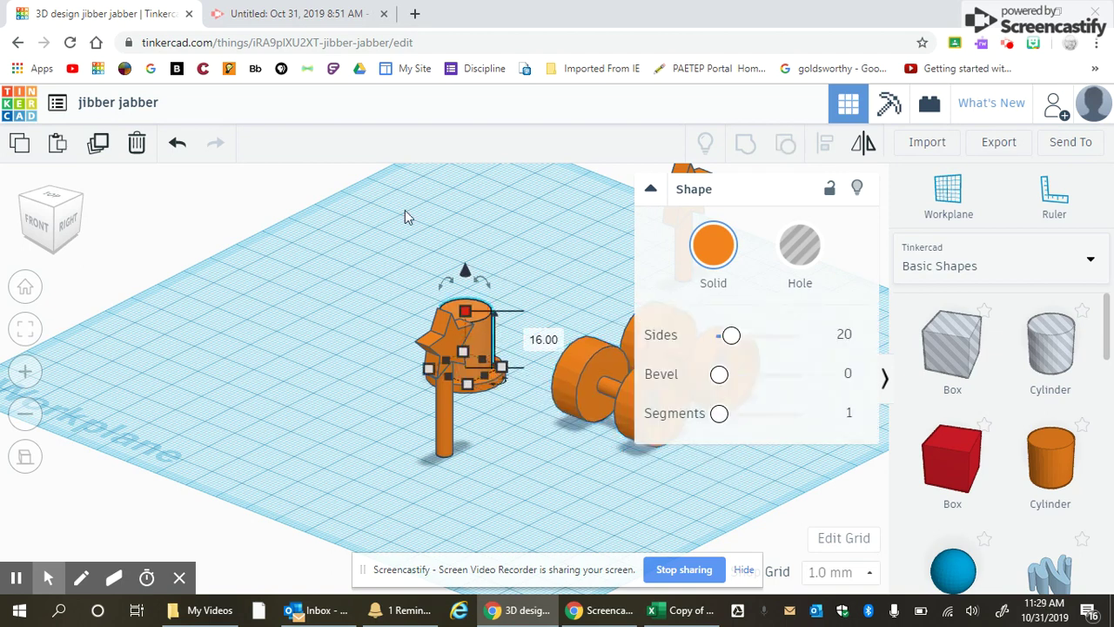
right_drag(383, 232, 170, 174)
click(169, 172)
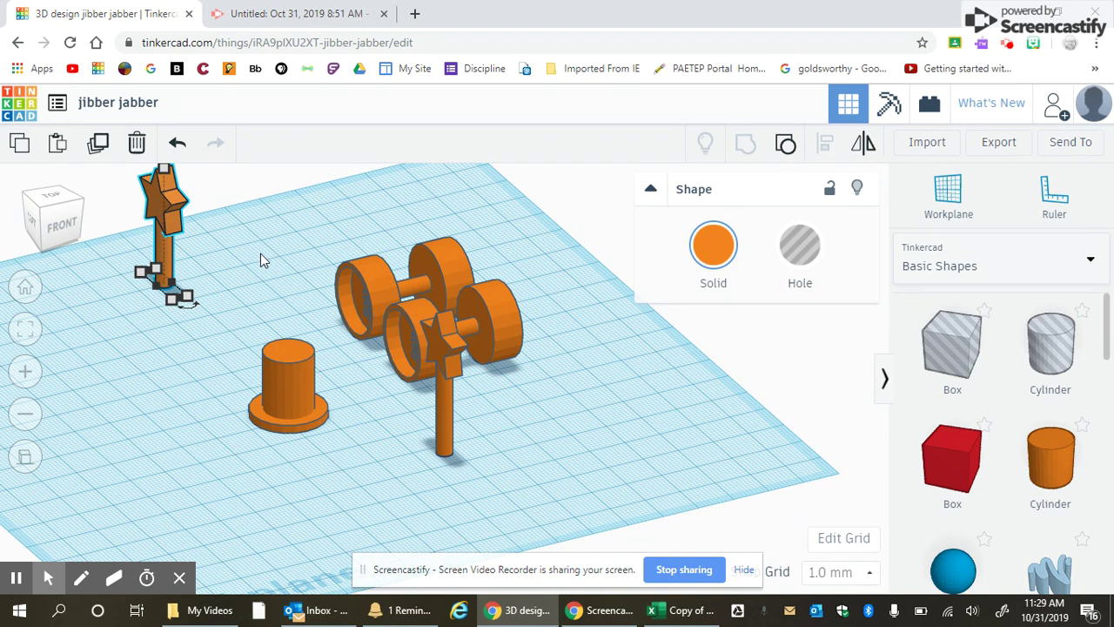
From above, move the far star wand down to sit close beside the top hat.
right_drag(244, 396, 211, 386)
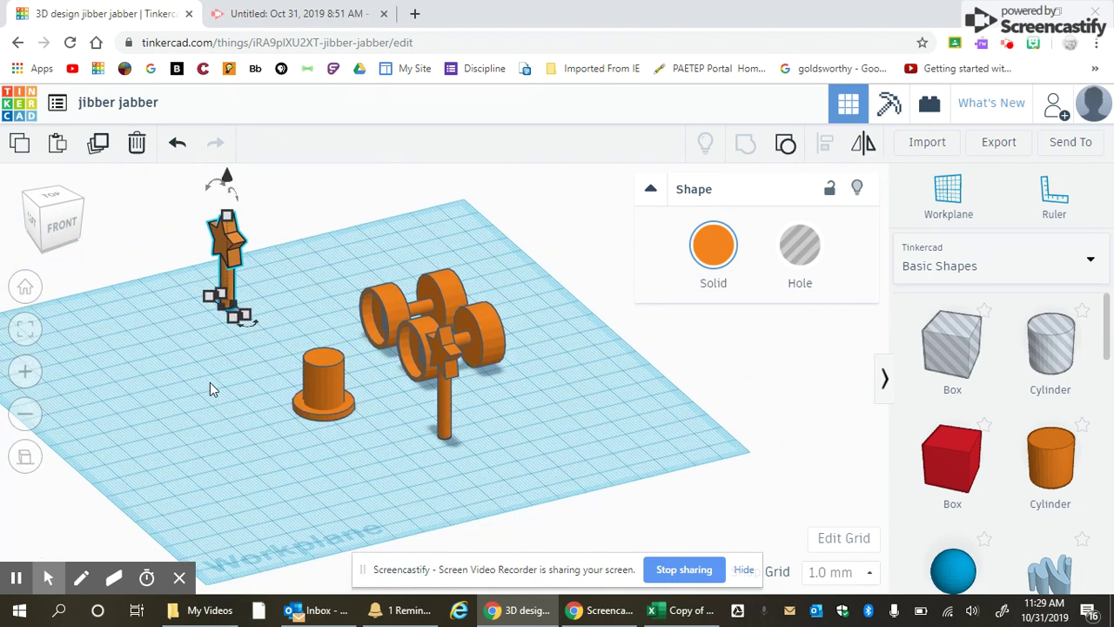
right_drag(514, 385, 504, 465)
scroll(502, 367, down, 5)
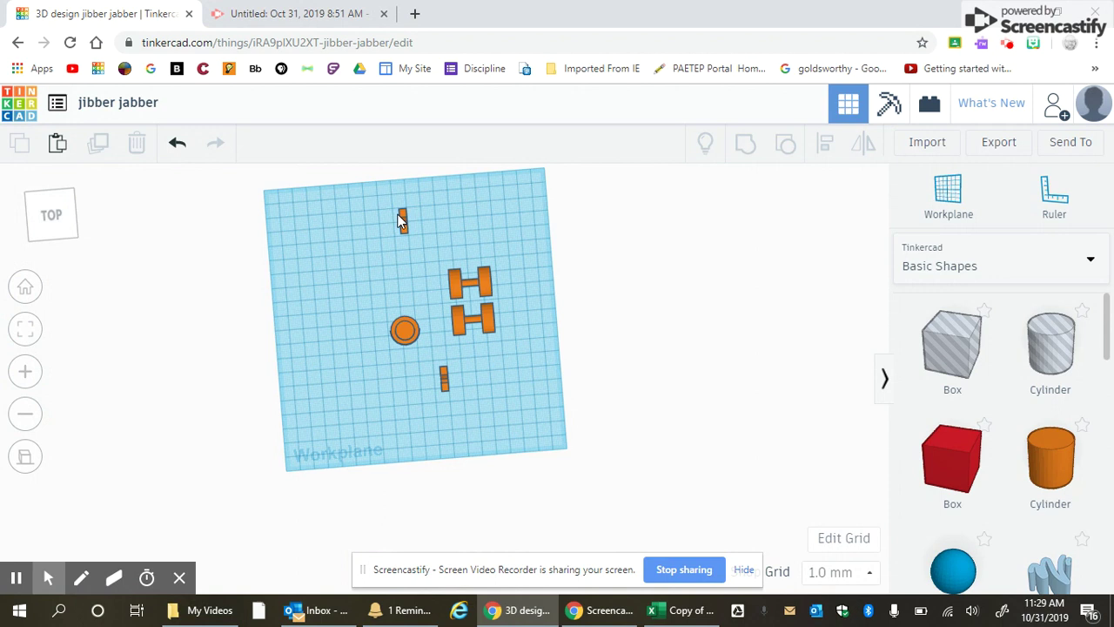
drag(403, 220, 436, 332)
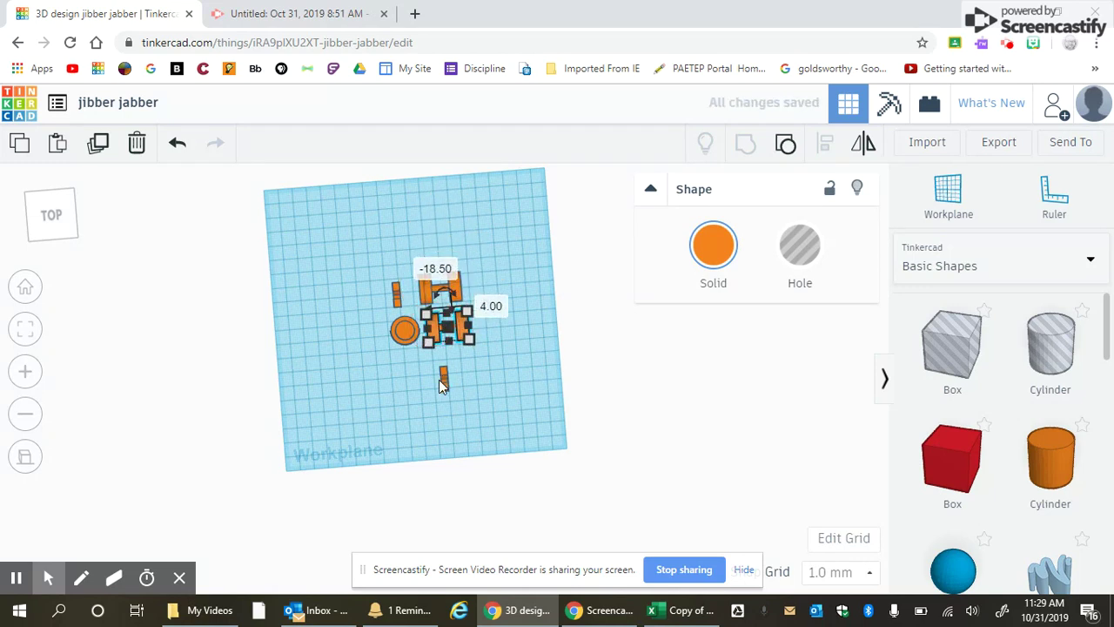
drag(444, 386, 419, 368)
click(23, 330)
click(406, 415)
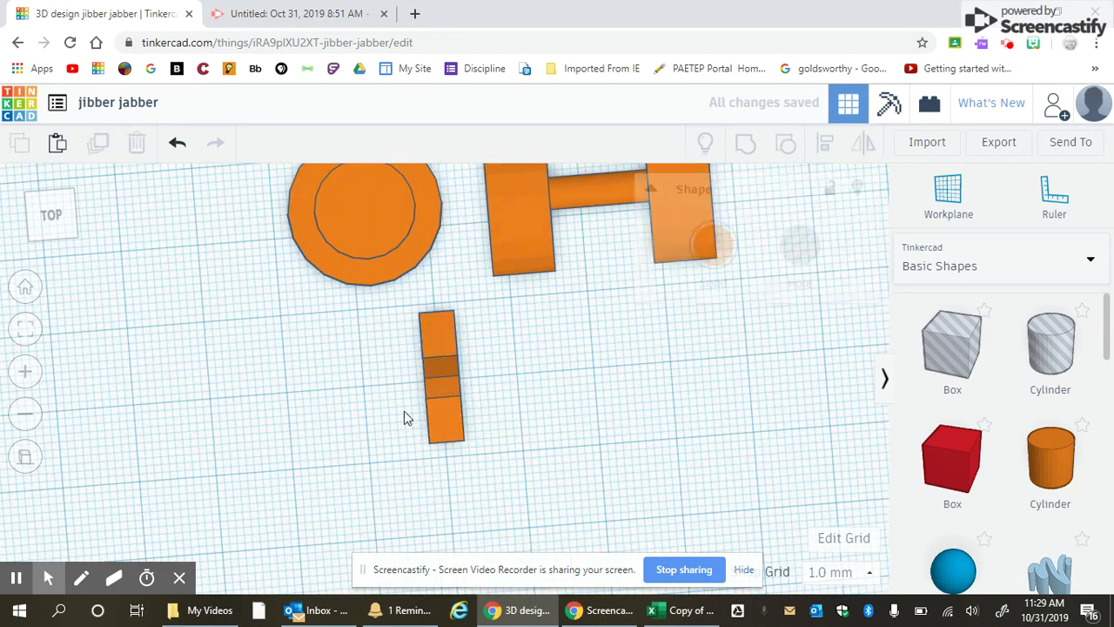
scroll(391, 378, down, 5)
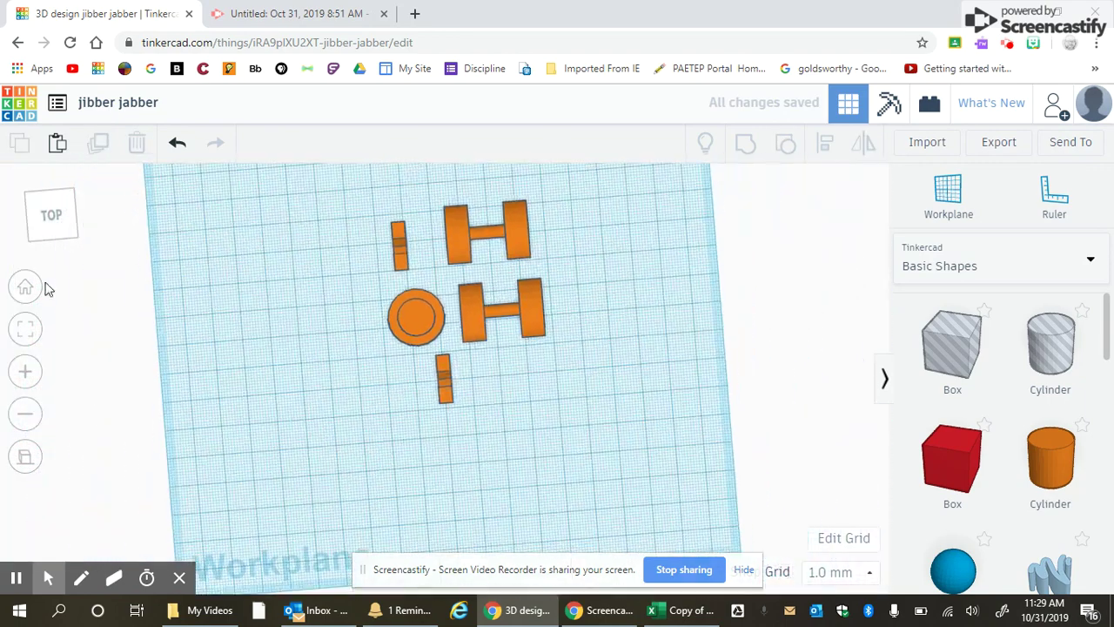
click(25, 329)
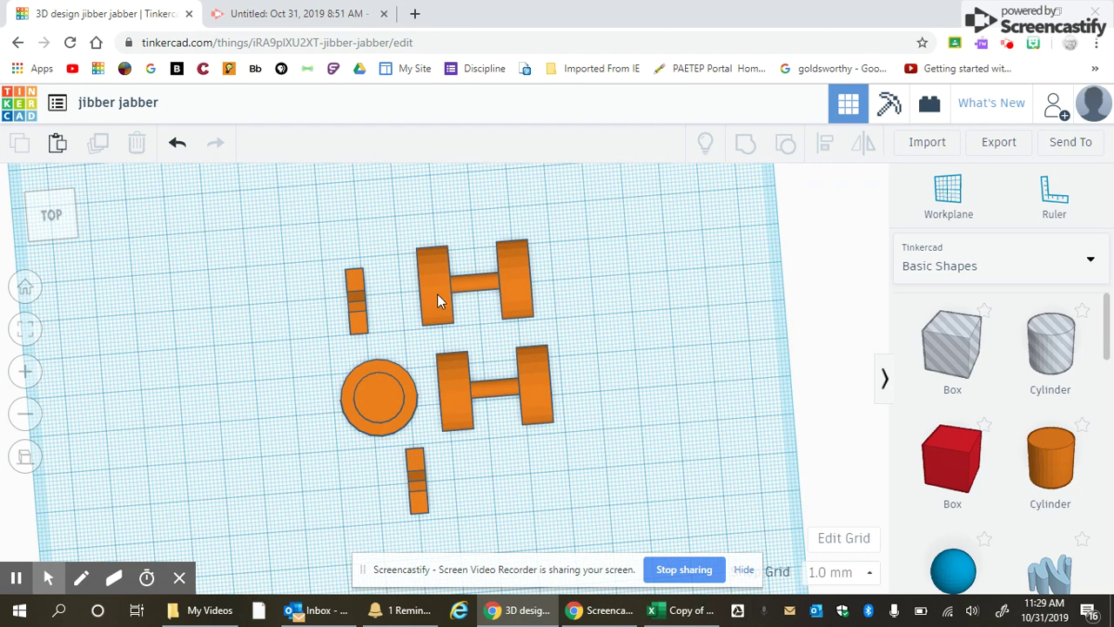
Nudge both dumbbells and the lower star wand closer to the top hat.
drag(436, 293, 411, 312)
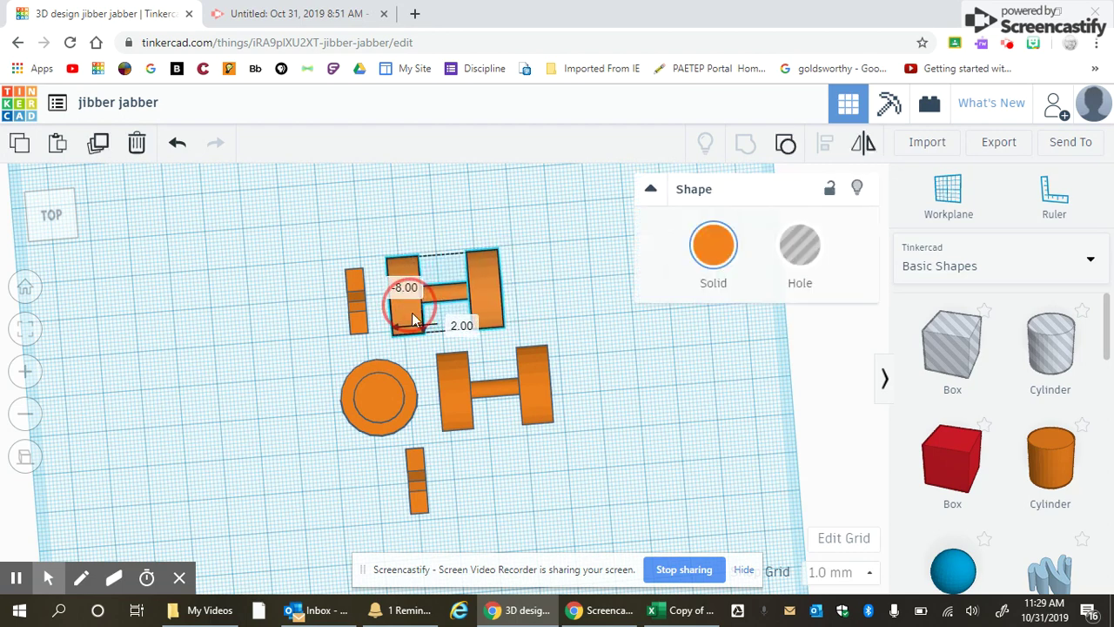
drag(445, 388, 446, 378)
drag(414, 483, 424, 472)
scroll(454, 402, down, 5)
click(541, 483)
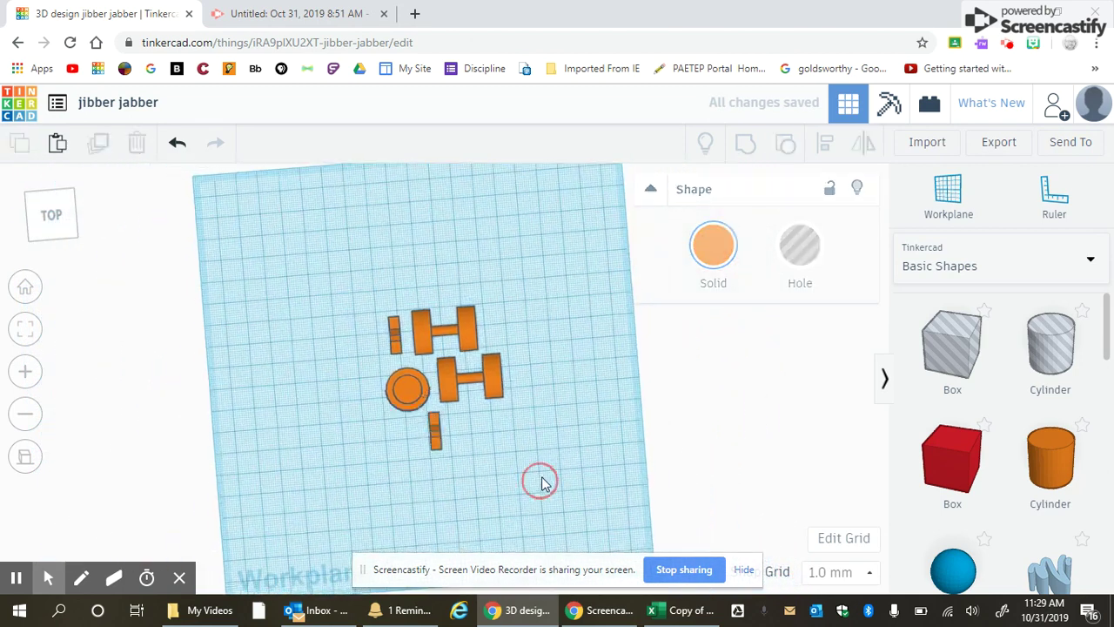
right_drag(548, 469, 561, 458)
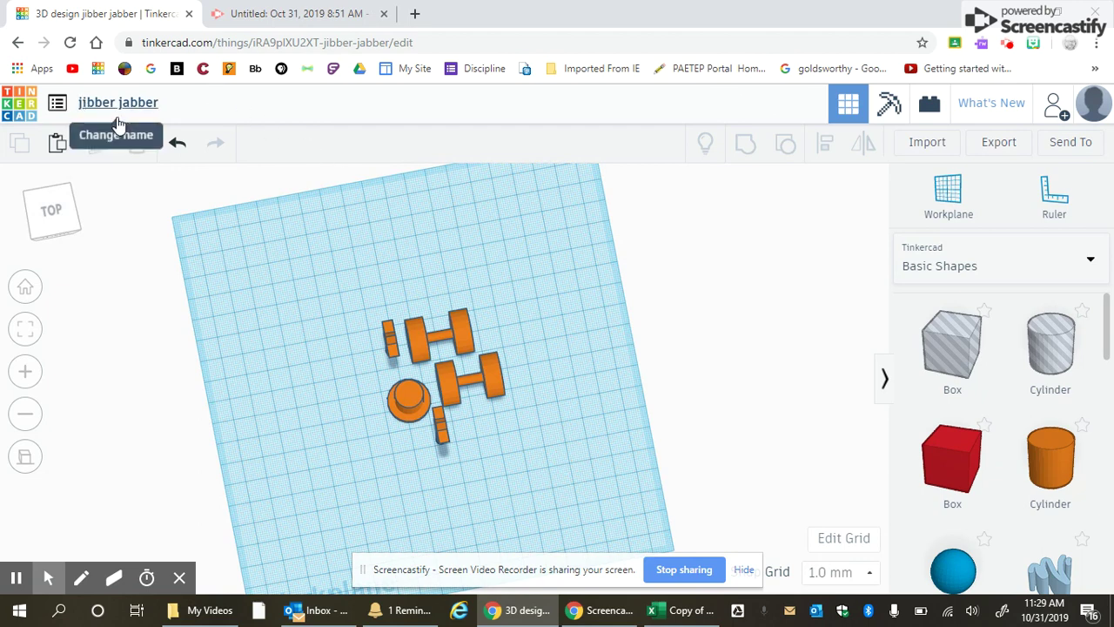
Change the design title from jibber jabber to 'First 5S'.
click(156, 105)
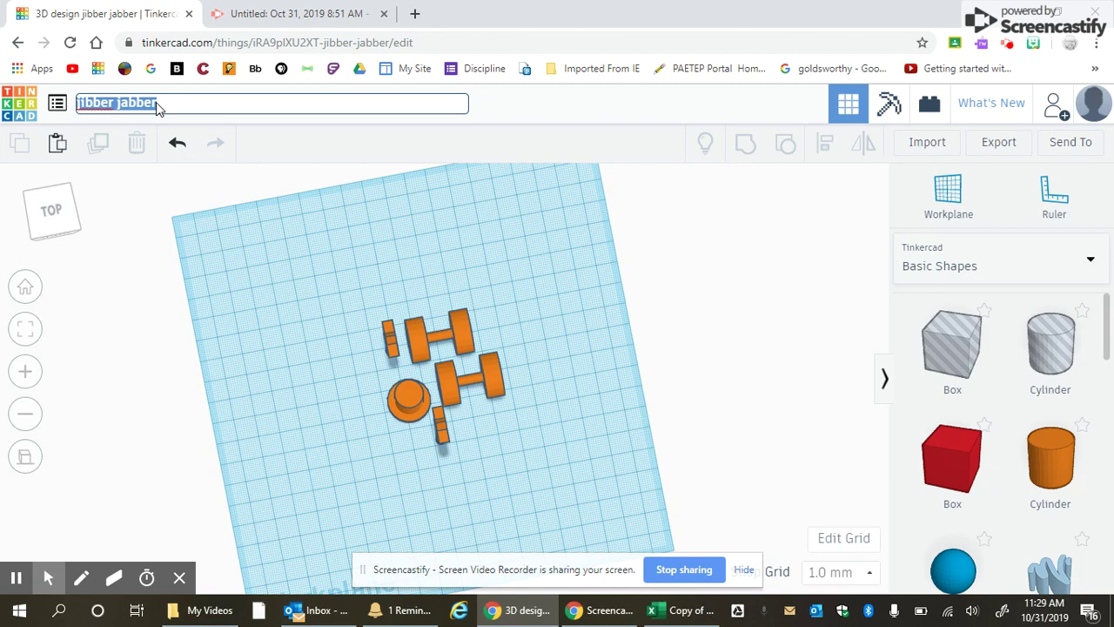
text(First)
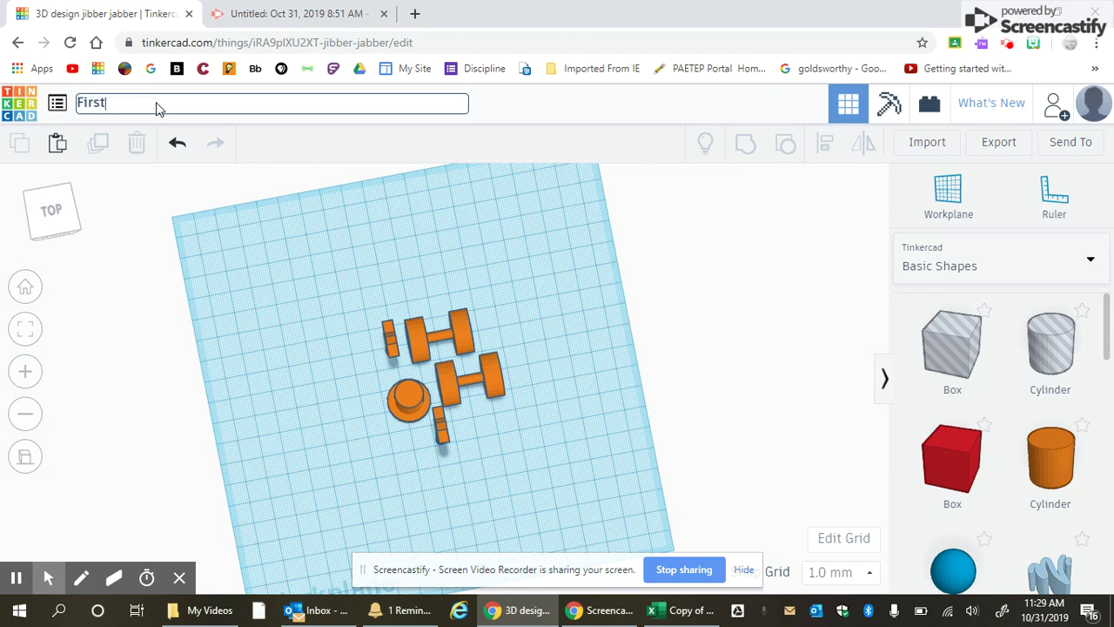
text( 5S)
key(Return)
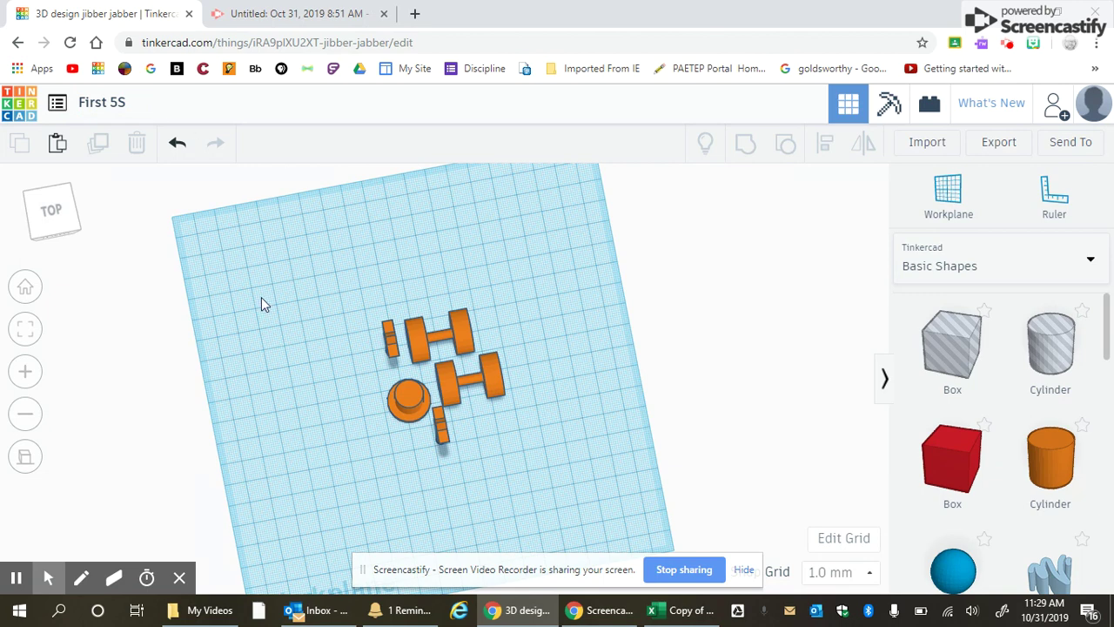
From an isometric view, export everything in the design as the STL file First 5S (1).stl.
right_drag(361, 464, 472, 393)
scroll(472, 393, up, 8)
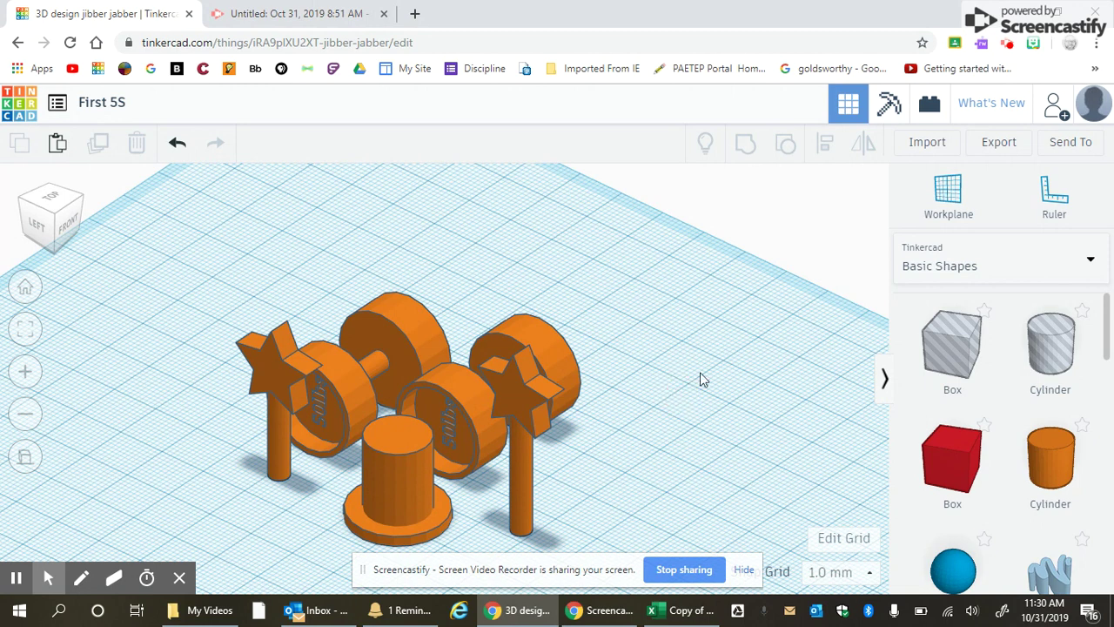
right_drag(712, 352, 694, 365)
scroll(693, 365, down, 3)
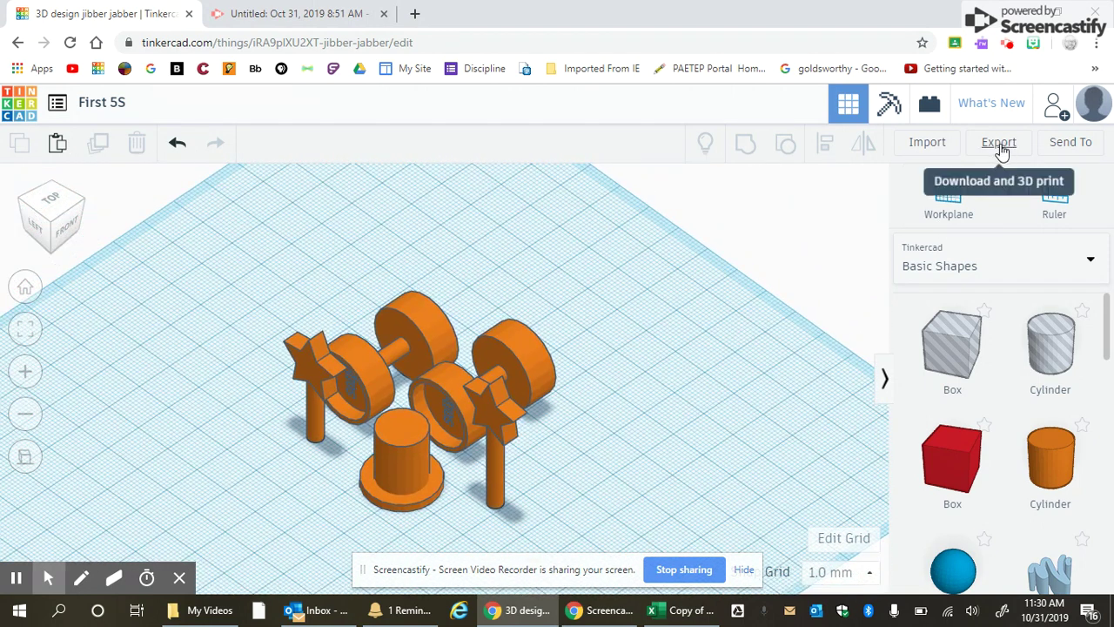
click(999, 143)
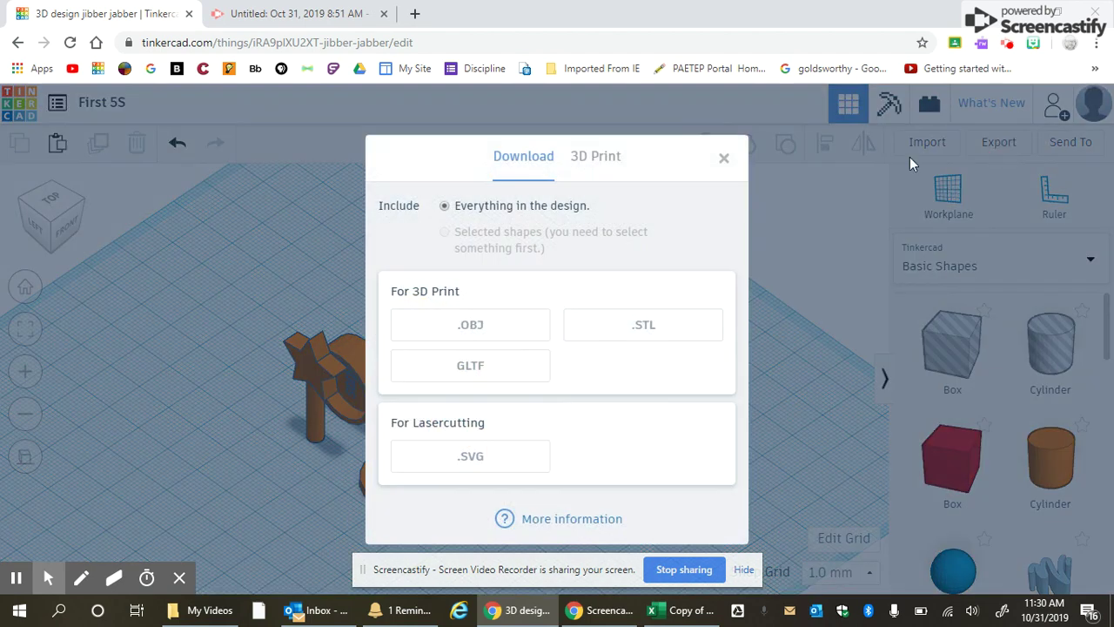
click(644, 329)
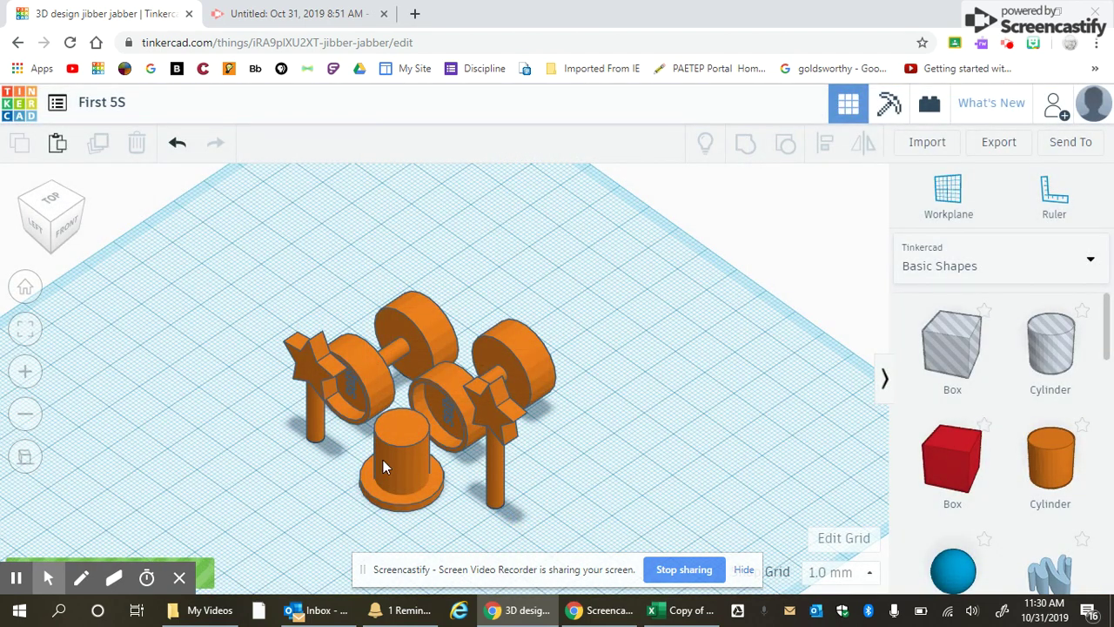